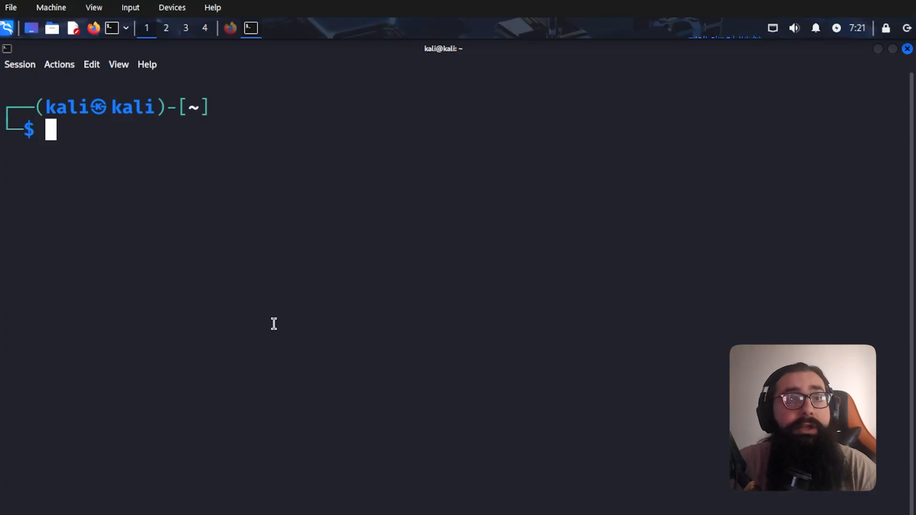
- Run ifconfig and highlight eth0 and its inet address 10.0.2.15 in the output
text(ifconfig)
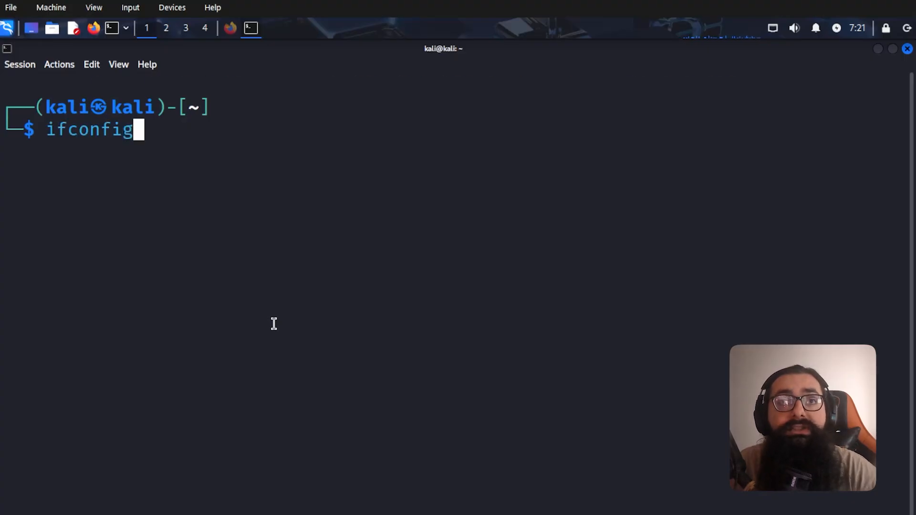
key(Return)
scroll(274, 324, up, 4)
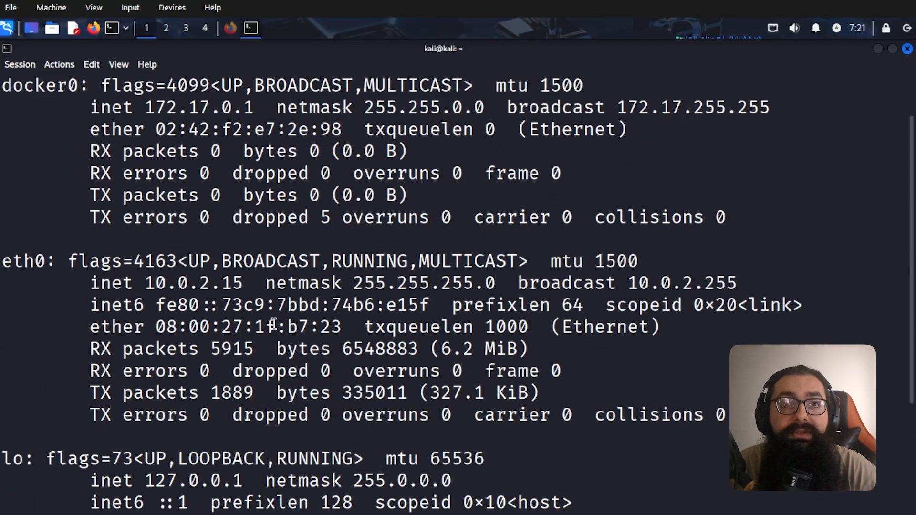
drag(145, 352, 246, 352)
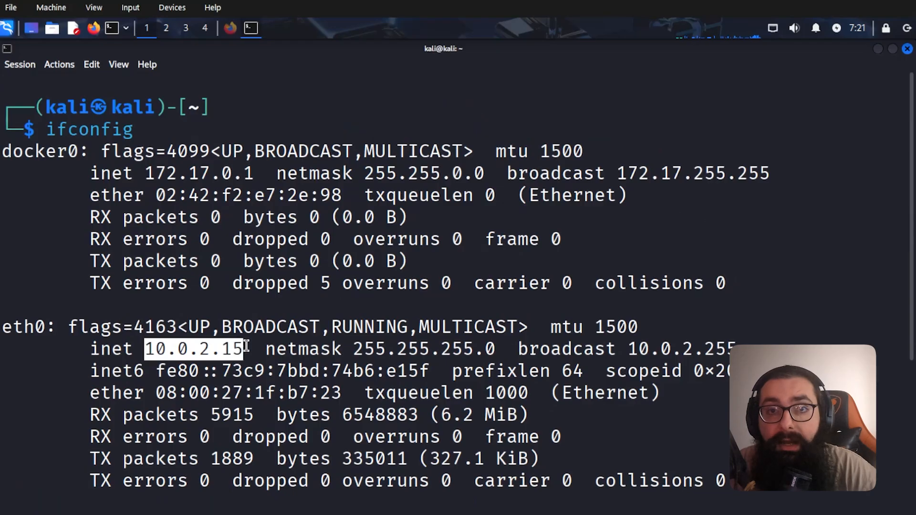
drag(49, 329, 4, 329)
click(42, 383)
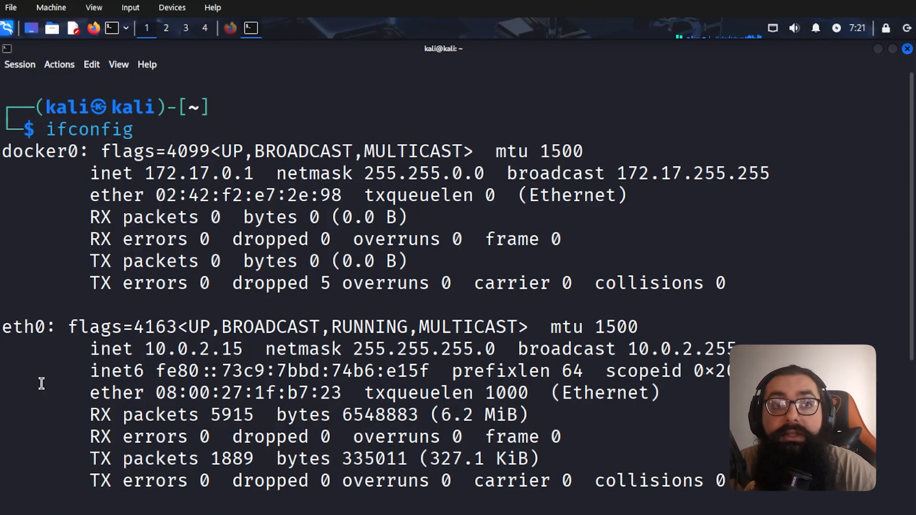
- Launch Wireshark from the Kali menu search 'wires' and look over its capture interface list
click(8, 30)
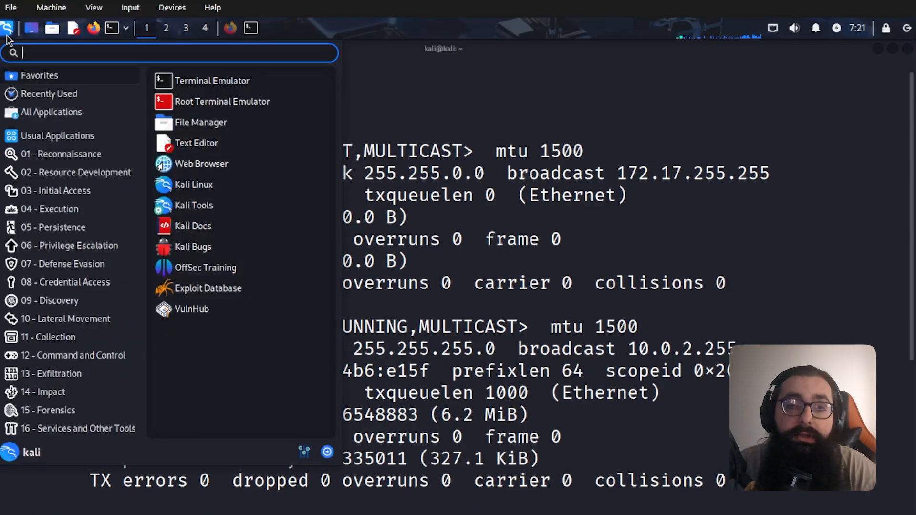
text(wires)
key(Return)
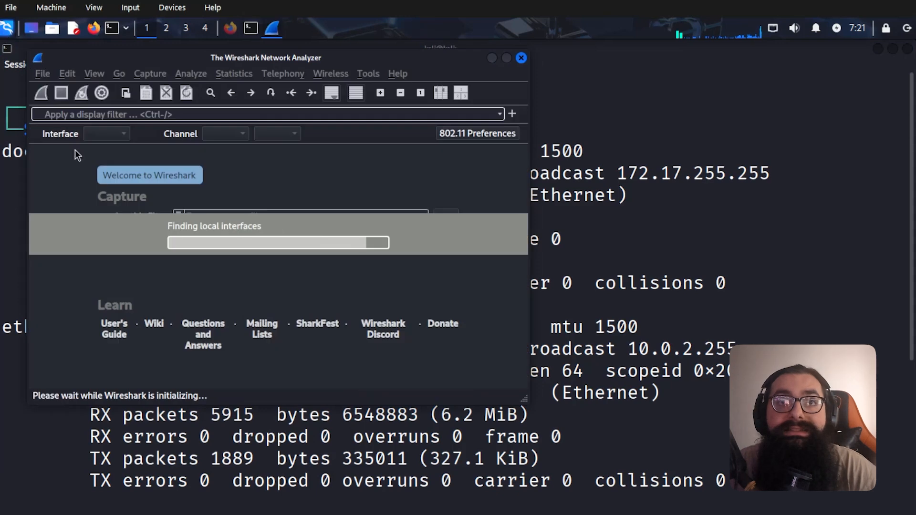
scroll(179, 252, down, 3)
scroll(179, 252, up, 3)
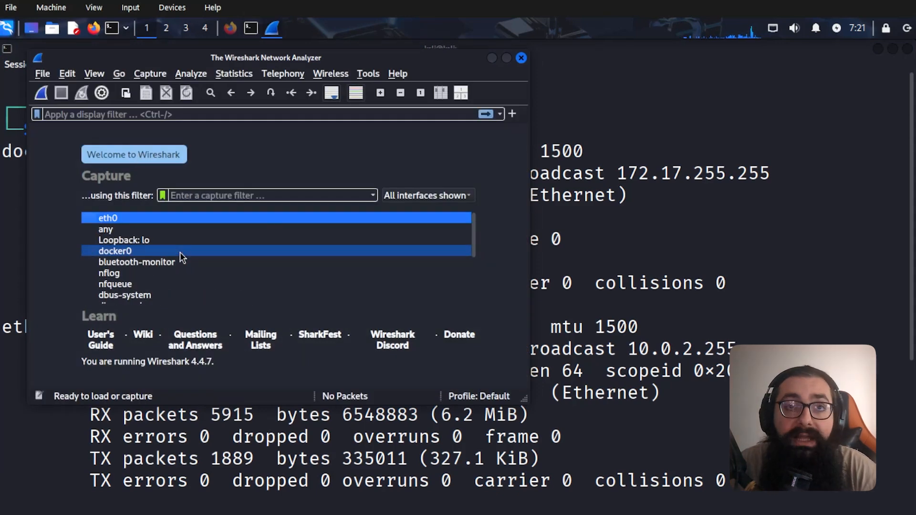
scroll(329, 262, down, 1)
scroll(325, 273, up, 1)
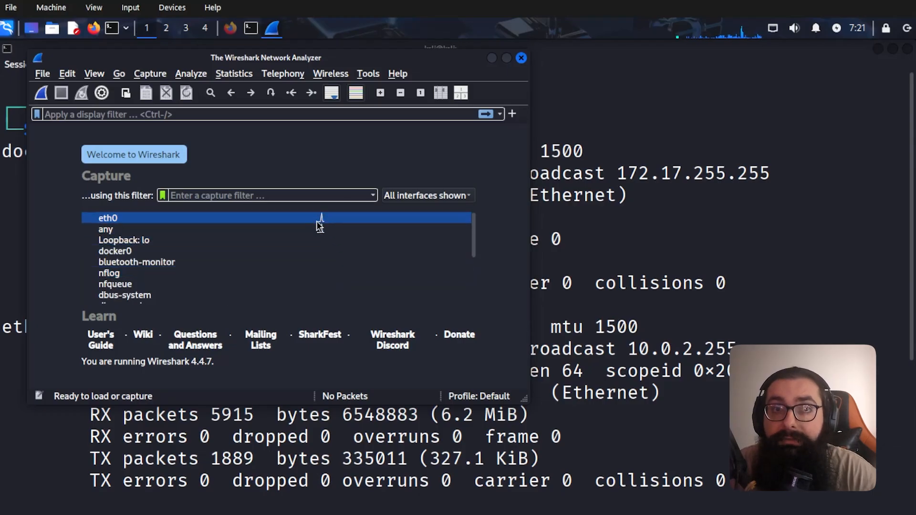
- Reload the Google page in Firefox to generate traffic, then return to Wireshark
click(226, 30)
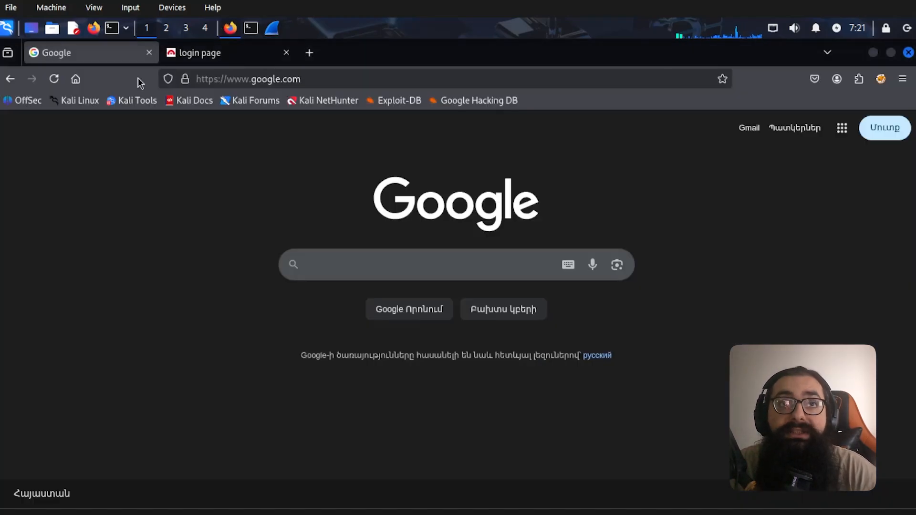
click(54, 79)
click(273, 29)
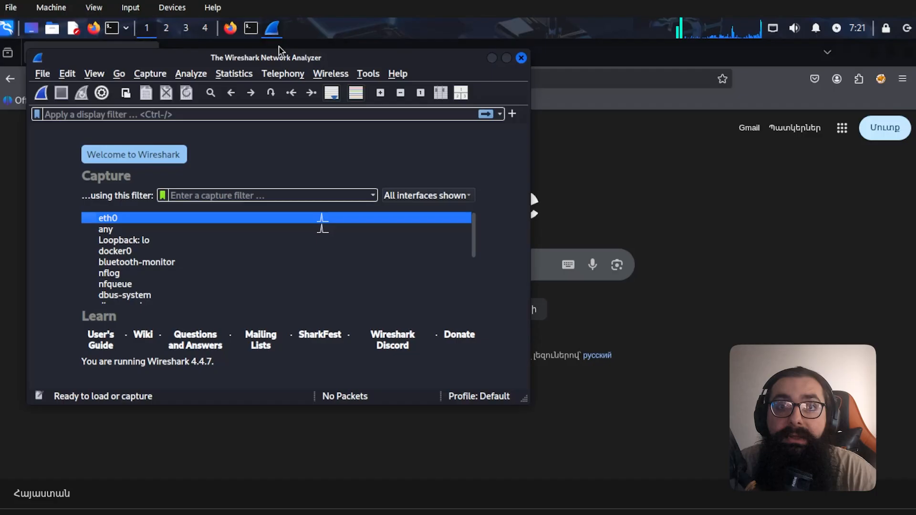
- Select the eth0 interface and start a live capture on it
click(305, 234)
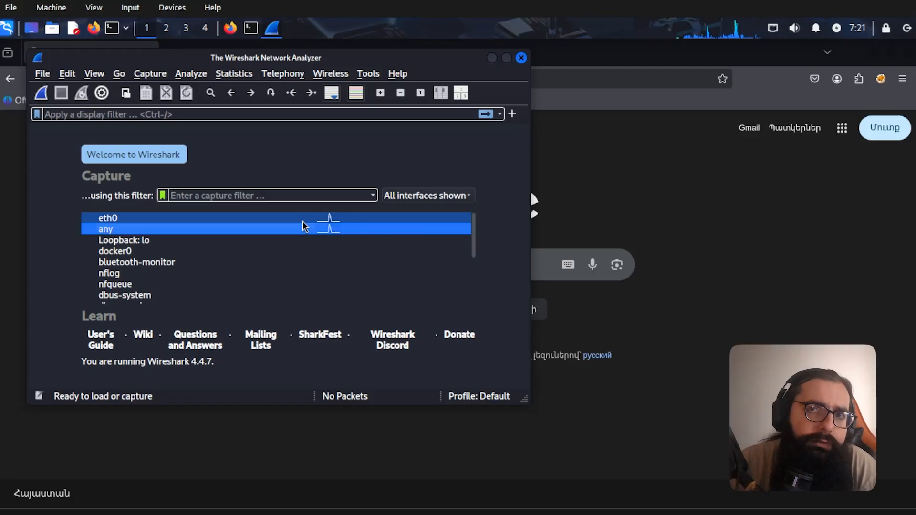
click(304, 224)
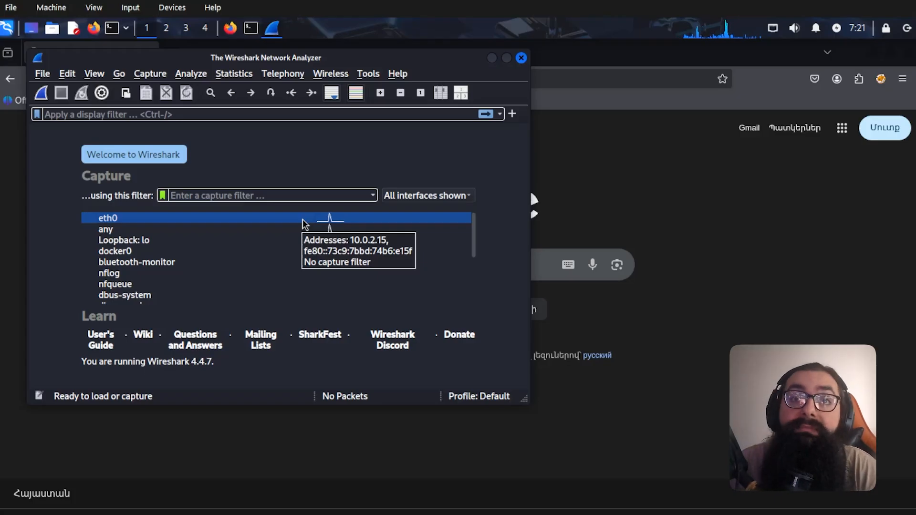
double_click(305, 224)
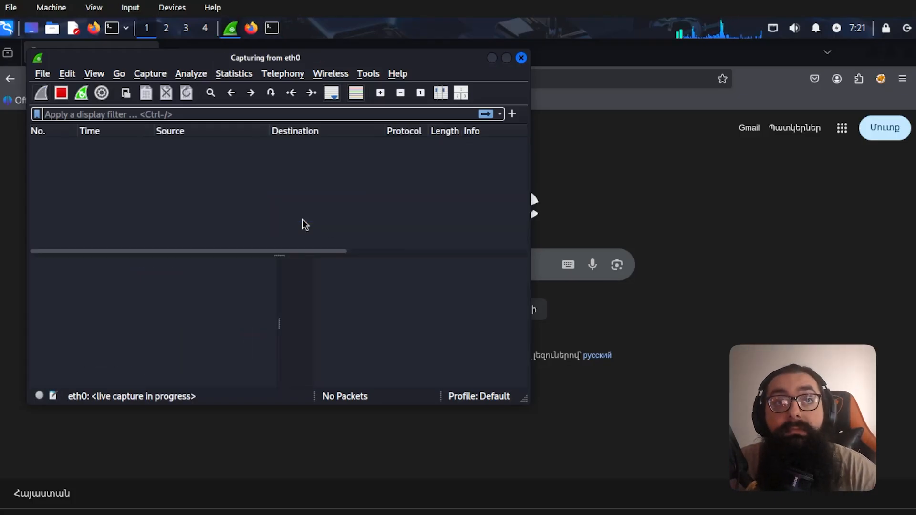
- Maximize the Wireshark capture window, then search Google for 'test1234' in Firefox
click(507, 58)
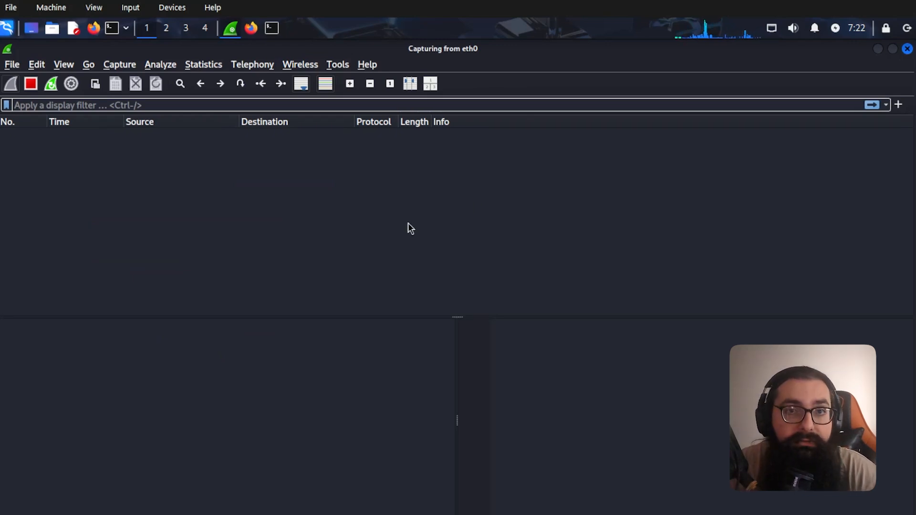
key(alt+Tab)
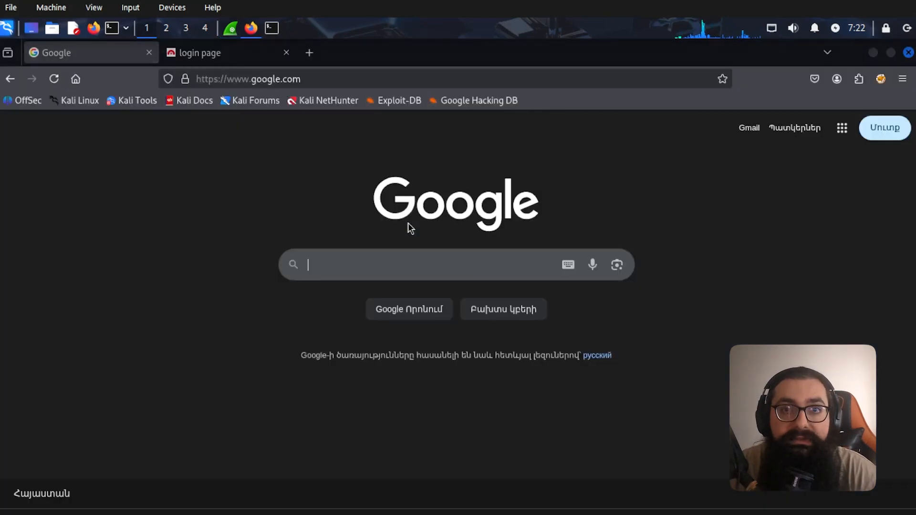
click(402, 266)
text(test1234)
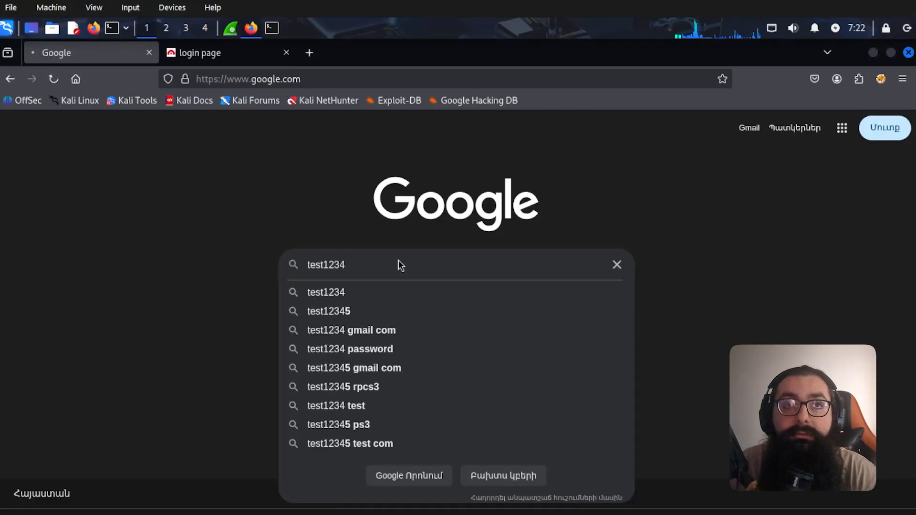
key(Return)
key(alt+Tab)
key(alt+Tab)
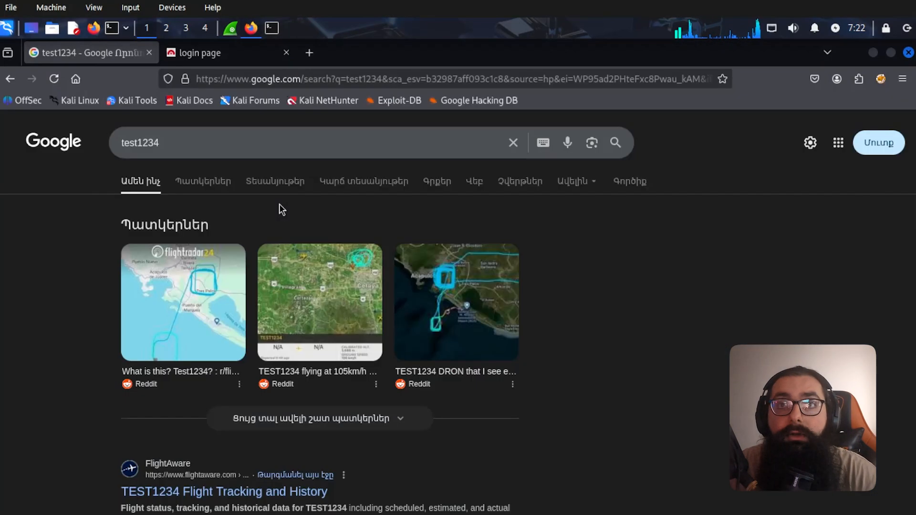
- Switch to the testphp.vulnweb.com login page tab and focus its Username field
click(221, 55)
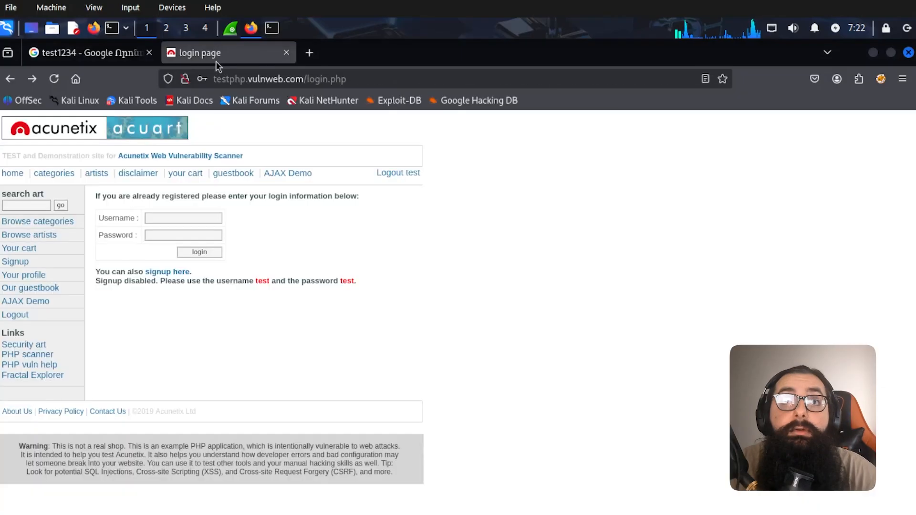
click(206, 80)
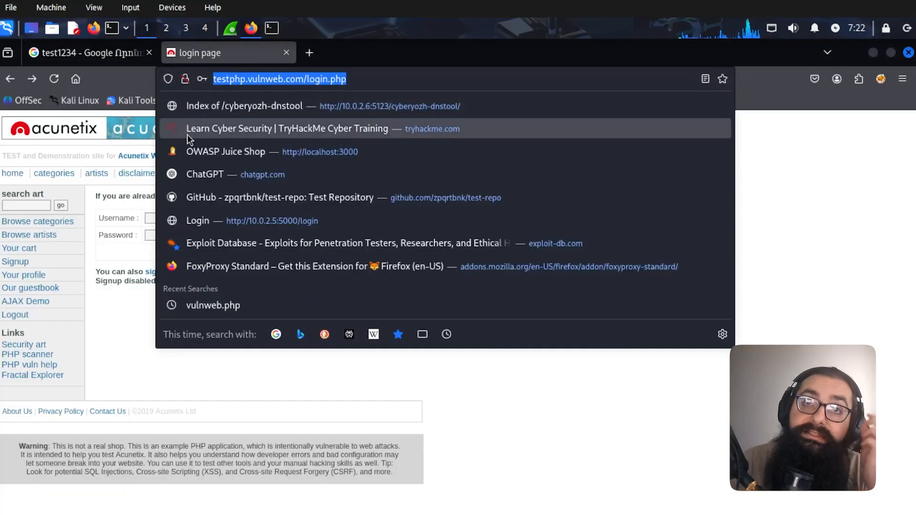
click(523, 400)
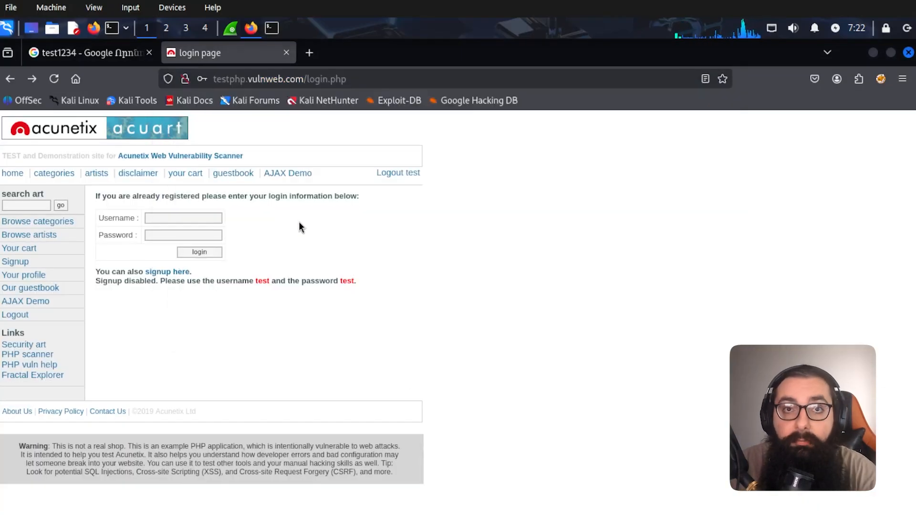
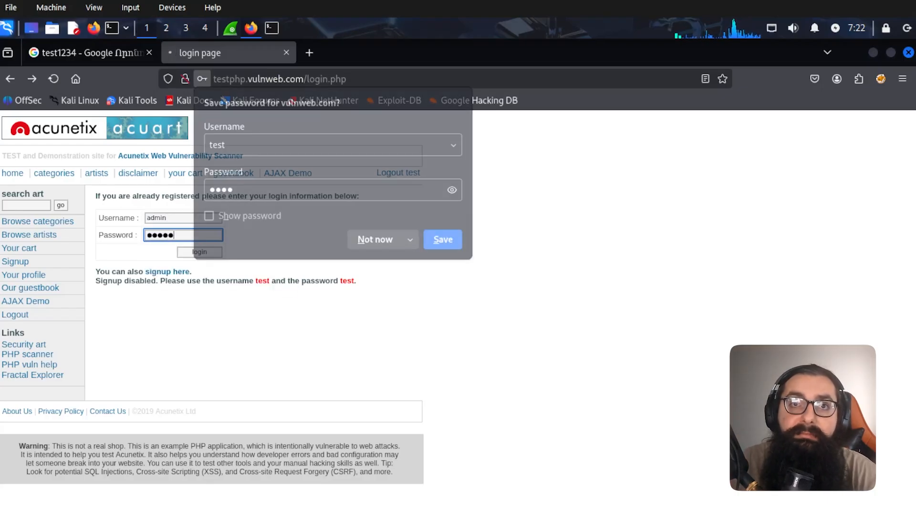
- Decline saving the login password and dismiss the insecure-login warning
click(375, 240)
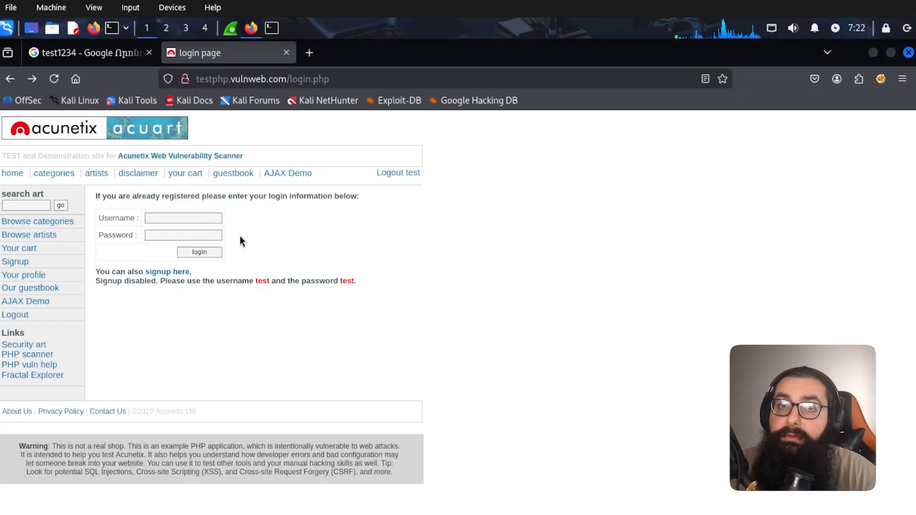
click(208, 237)
click(429, 203)
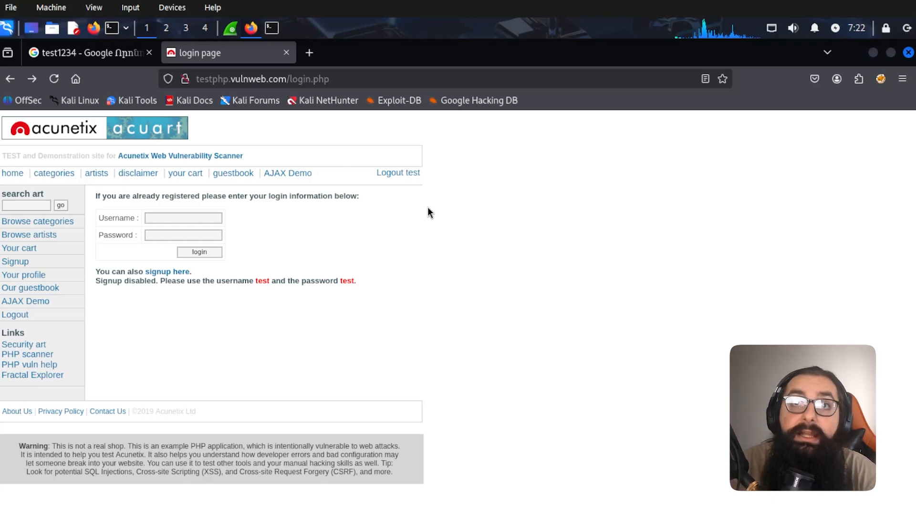
- Load youtube.com in a new tab, close it again, and return to Wireshark
click(307, 53)
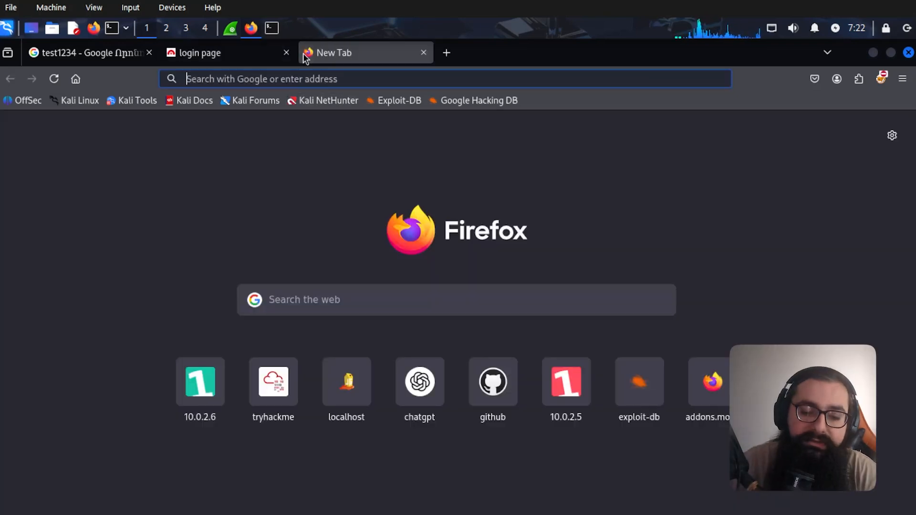
text(youtube.com)
key(Return)
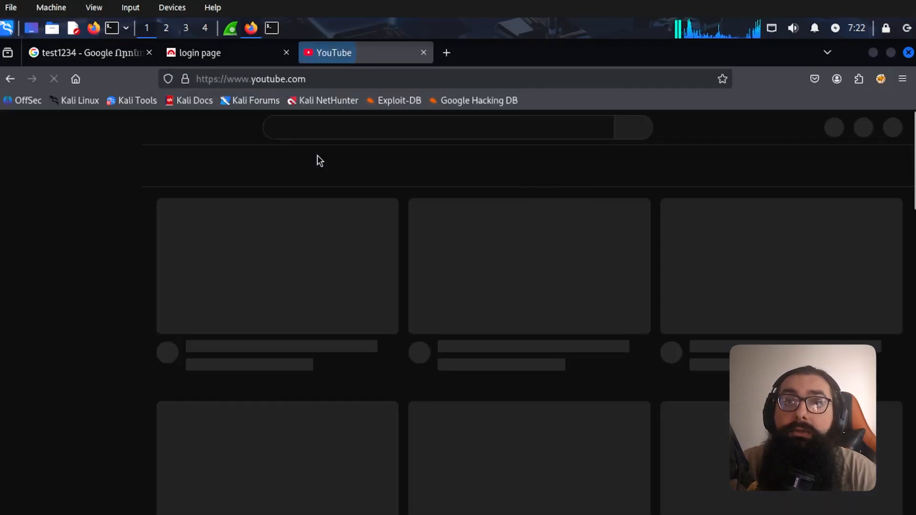
key(ctrl+w)
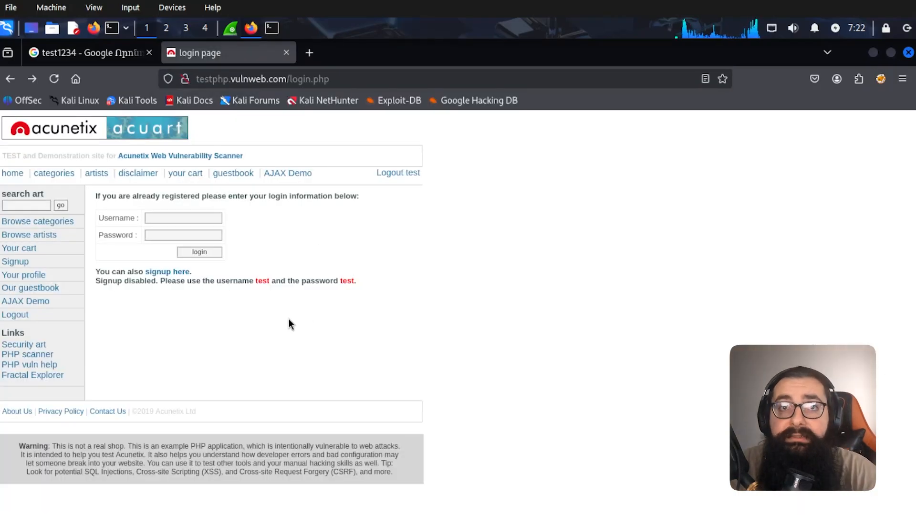
key(alt+Tab)
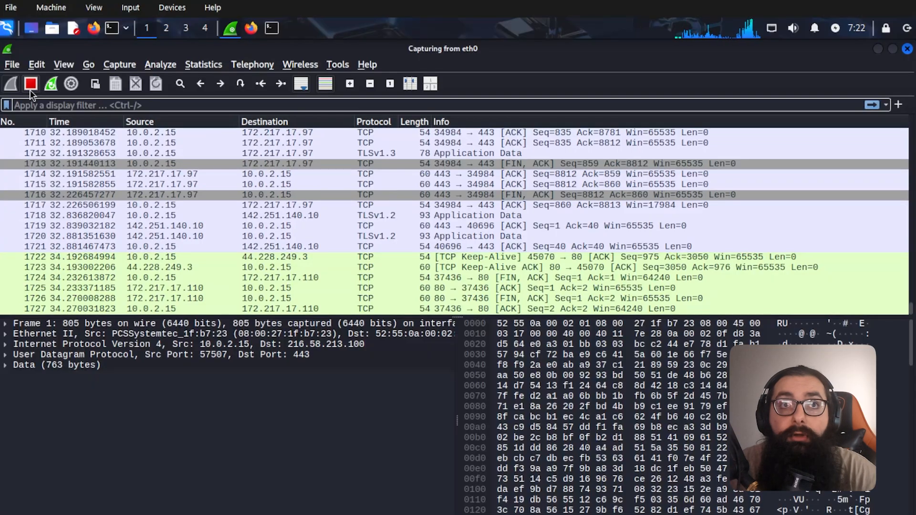
- Stop the live capture and save it as first_wireshark_lessson.pcapng
click(30, 89)
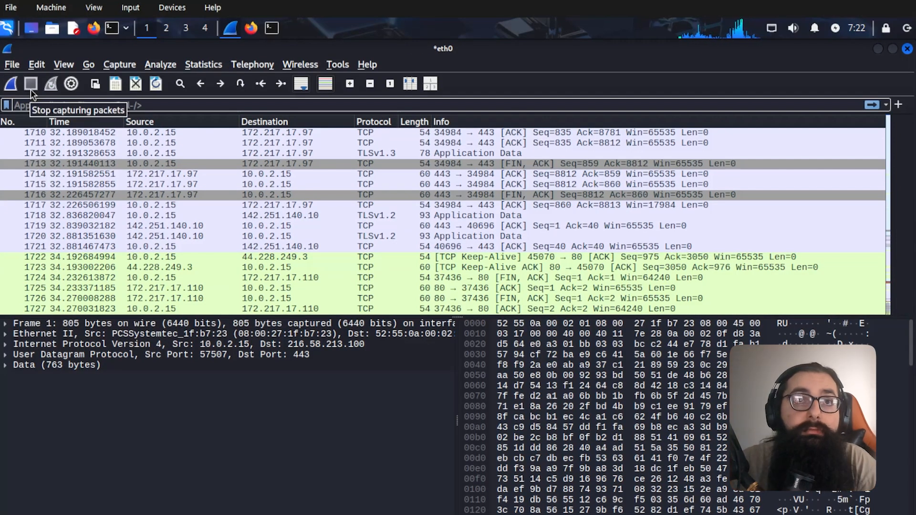
click(13, 70)
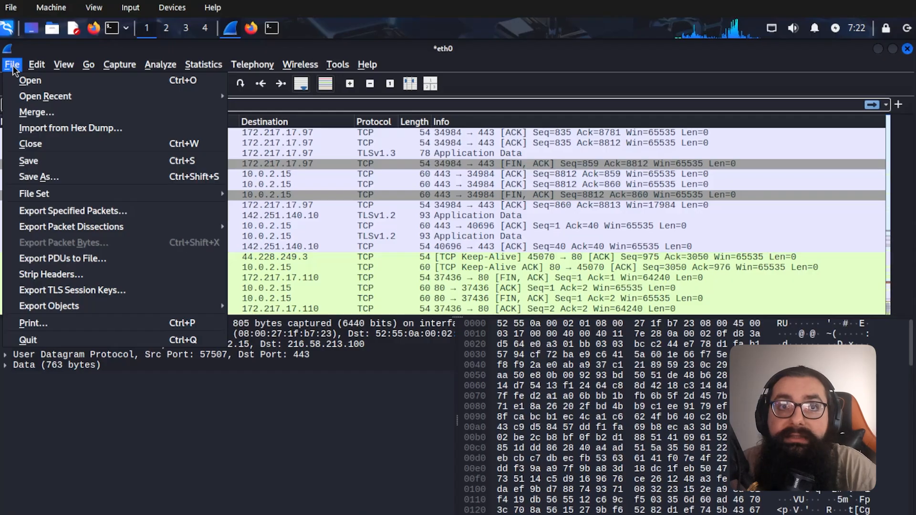
click(70, 176)
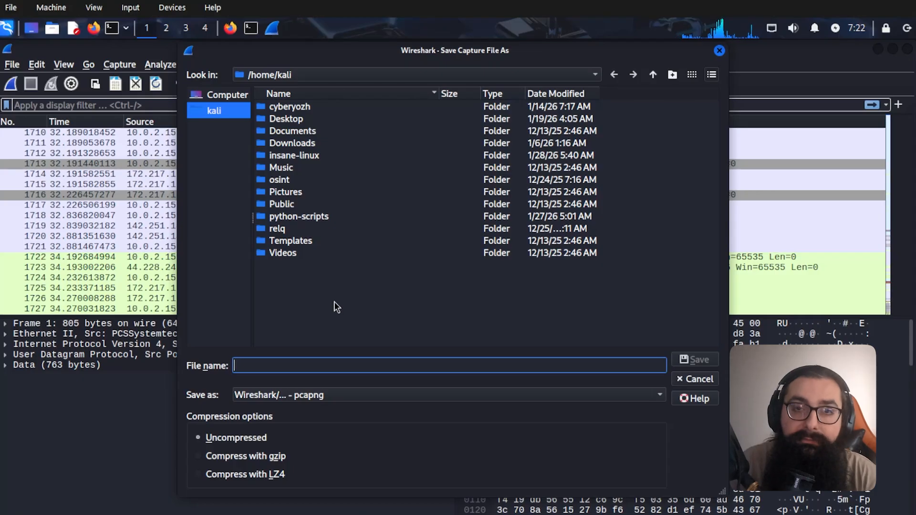
text(first_wireshark_+)
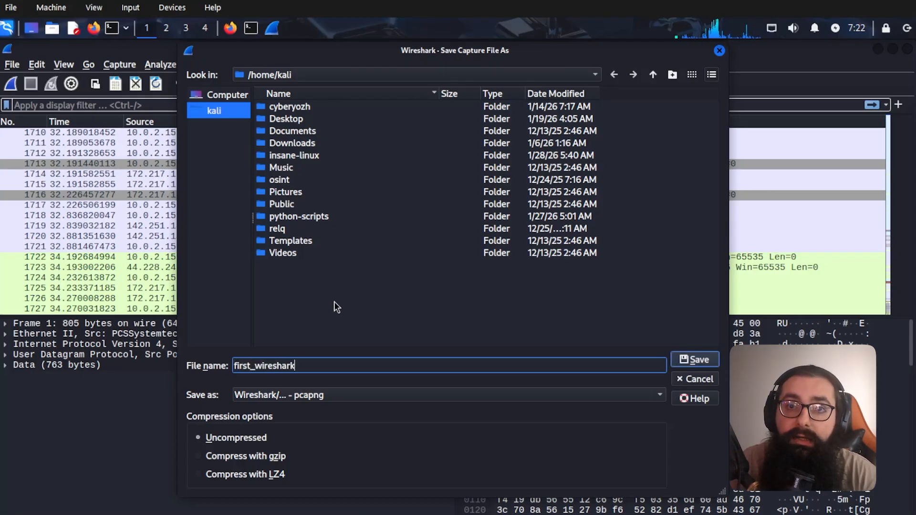
key(BackSpace)
key(BackSpace)
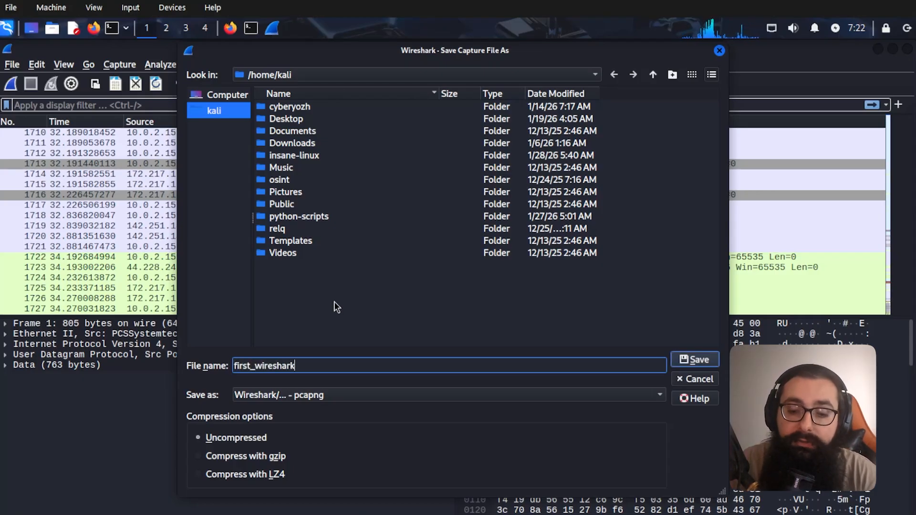
text(_lessson)
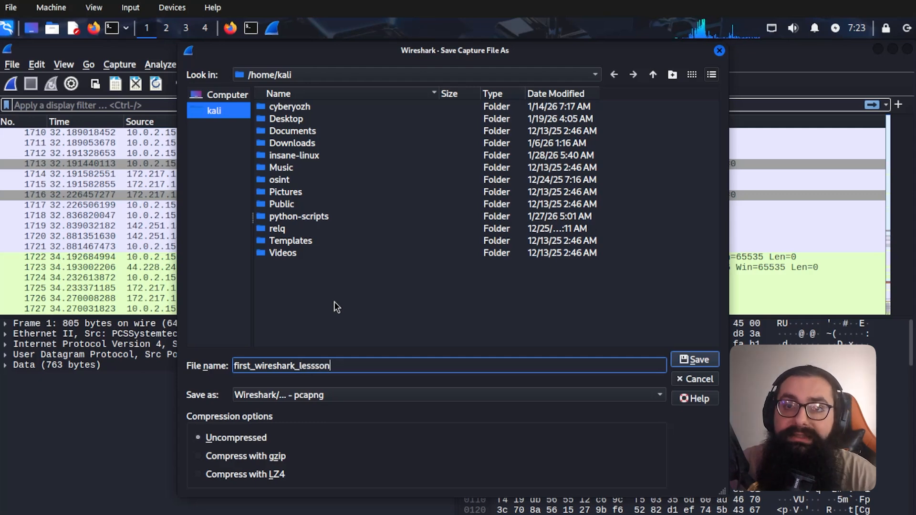
key(Return)
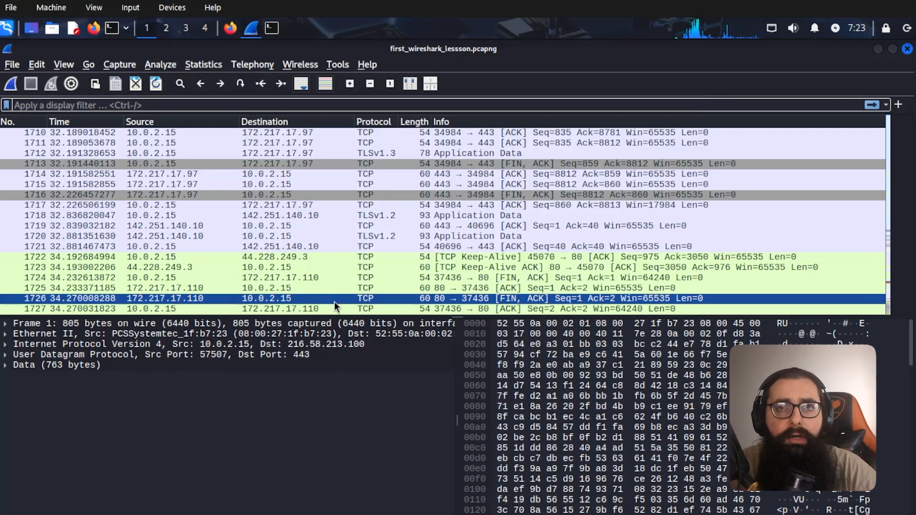
- Browse through the captured packets in the list
drag(318, 215, 228, 253)
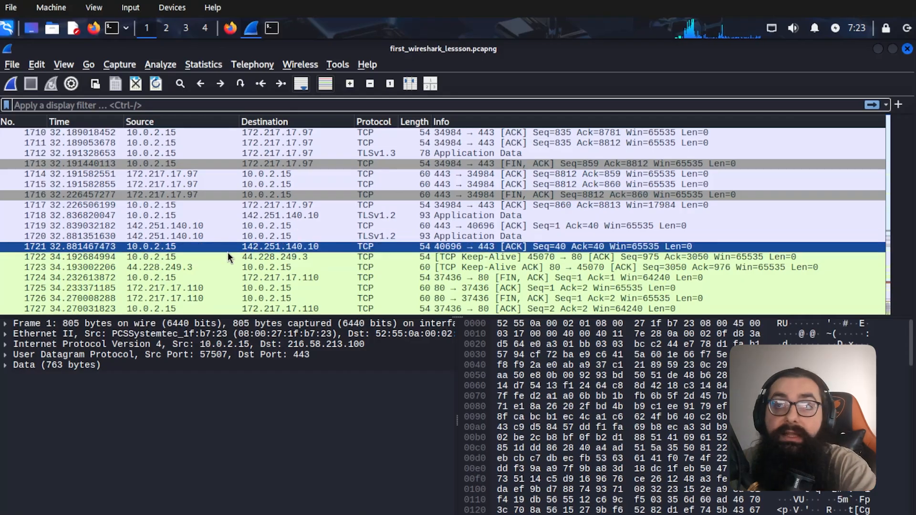
scroll(318, 252, up, 16)
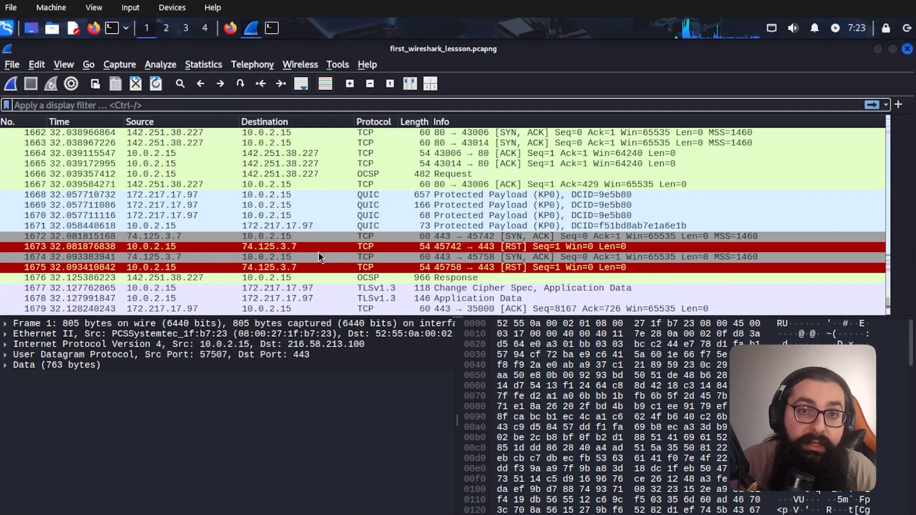
scroll(330, 258, up, 4)
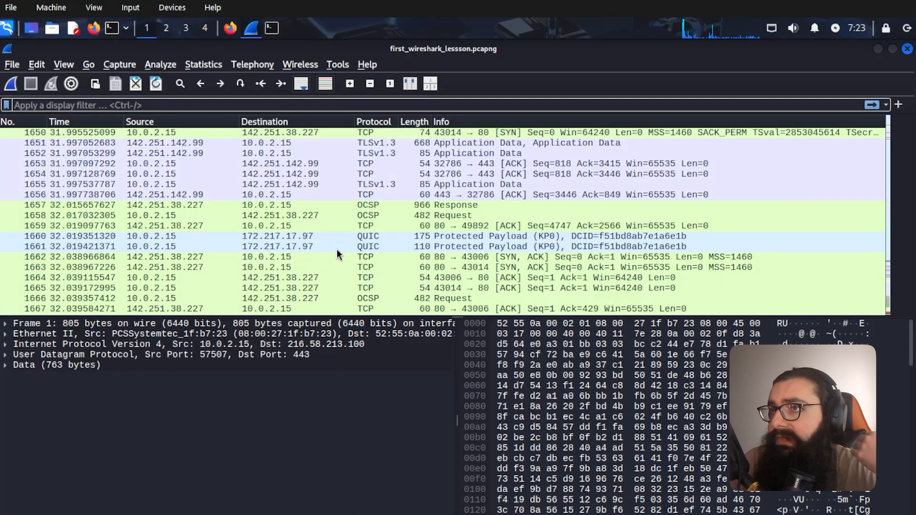
- Close Wireshark and relaunch it by searching 'wire' in the application launcher
click(907, 49)
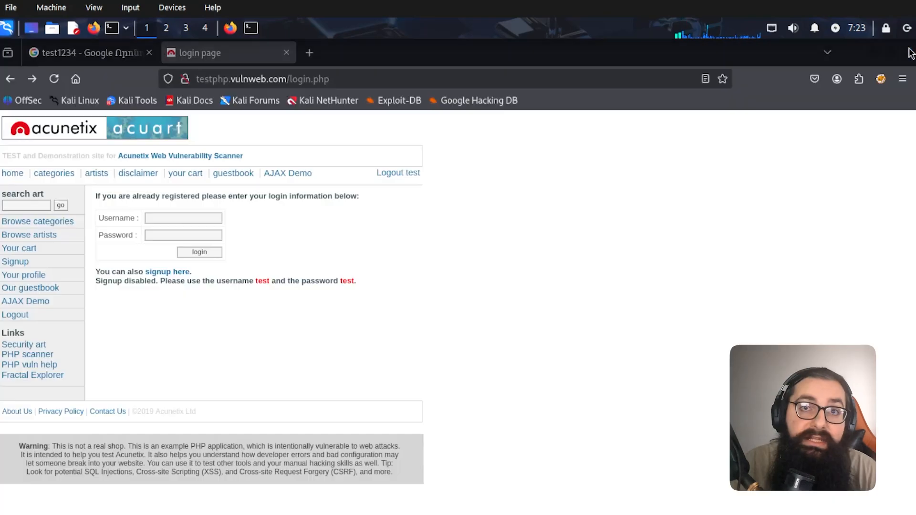
click(8, 29)
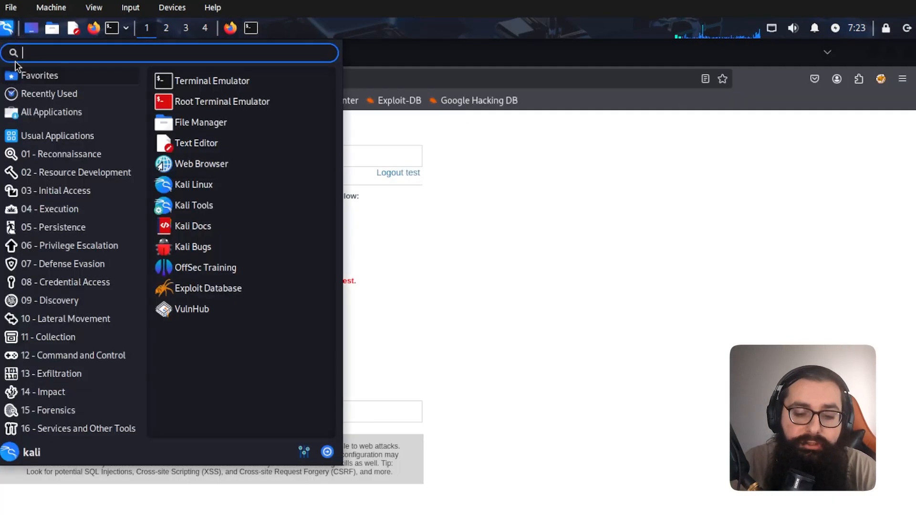
text(wire)
key(Return)
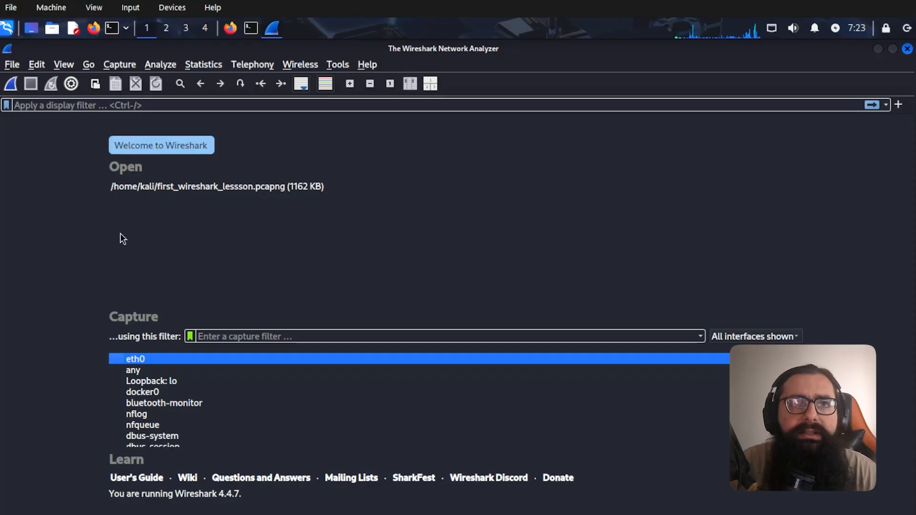
- Open the saved first_wireshark_lessson.pcapng capture file
click(12, 66)
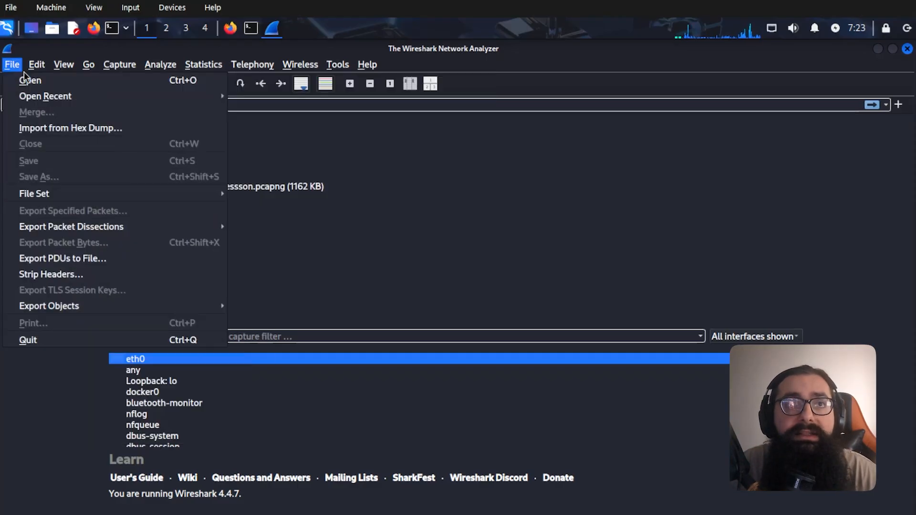
click(27, 79)
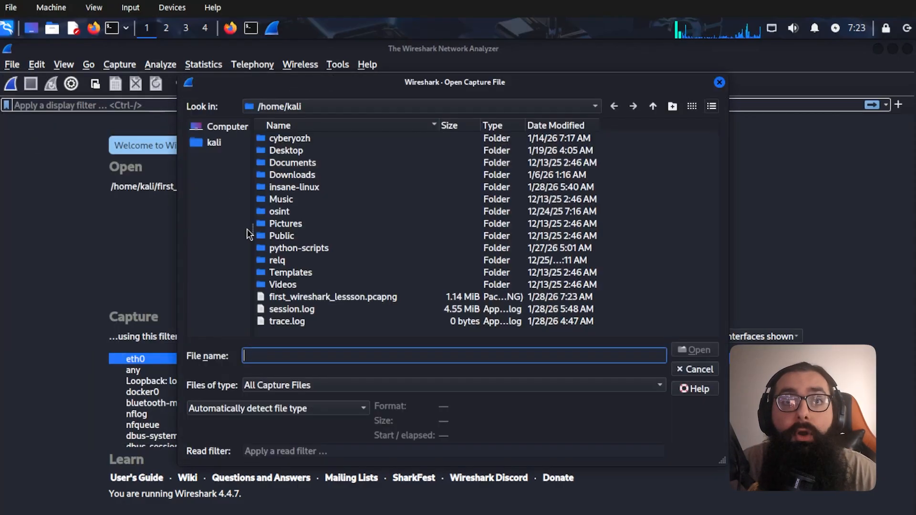
double_click(318, 301)
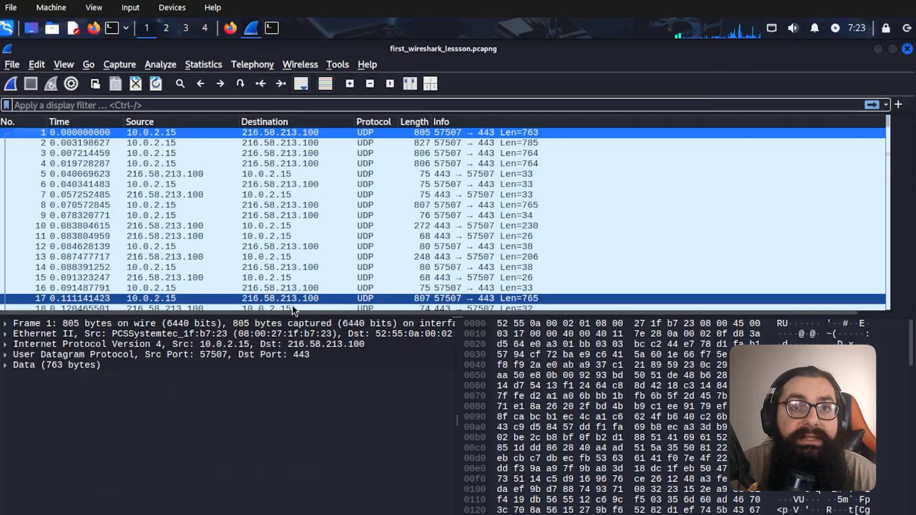
- Enlarge the packet list pane and inspect packet 151
scroll(215, 282, down, 12)
scroll(215, 282, up, 4)
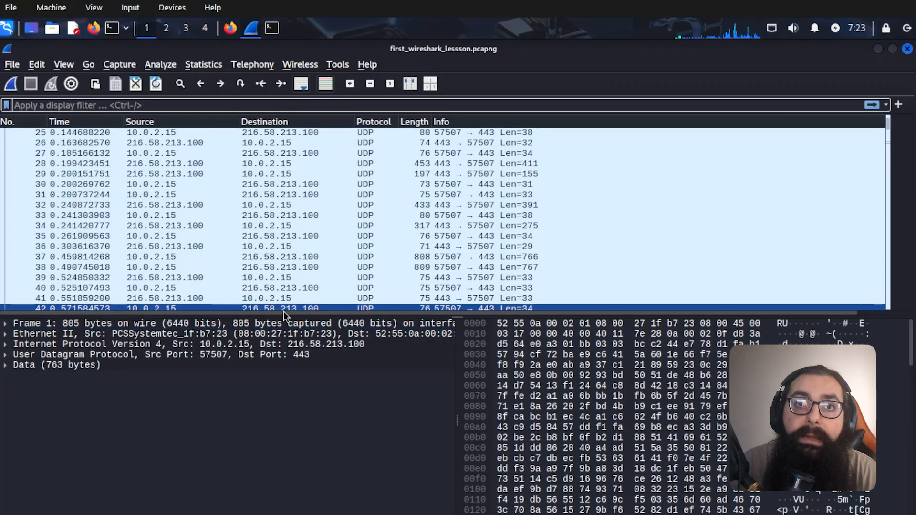
drag(289, 324, 267, 488)
scroll(245, 301, up, 8)
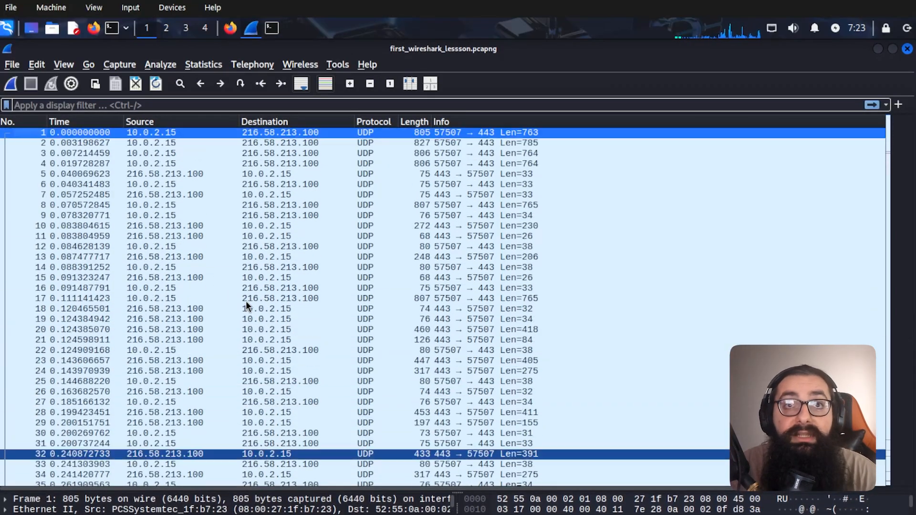
scroll(248, 288, down, 10)
scroll(248, 288, down, 20)
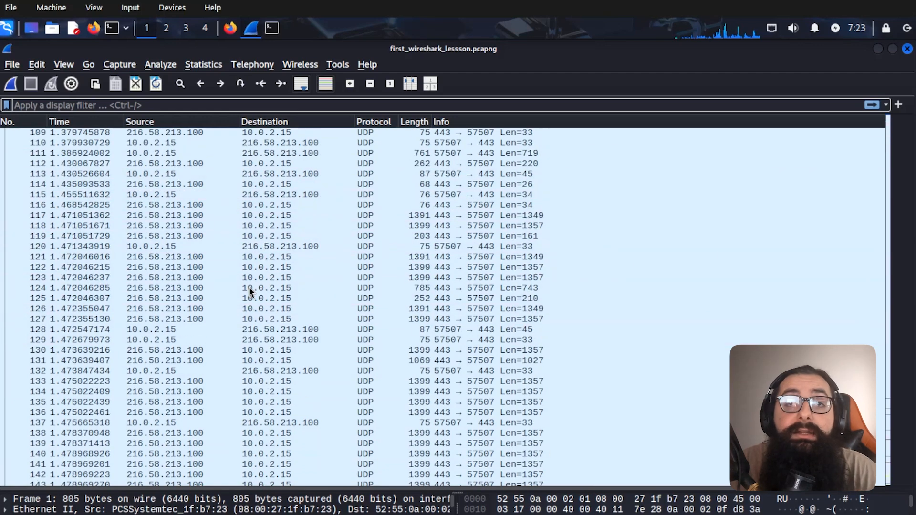
click(248, 287)
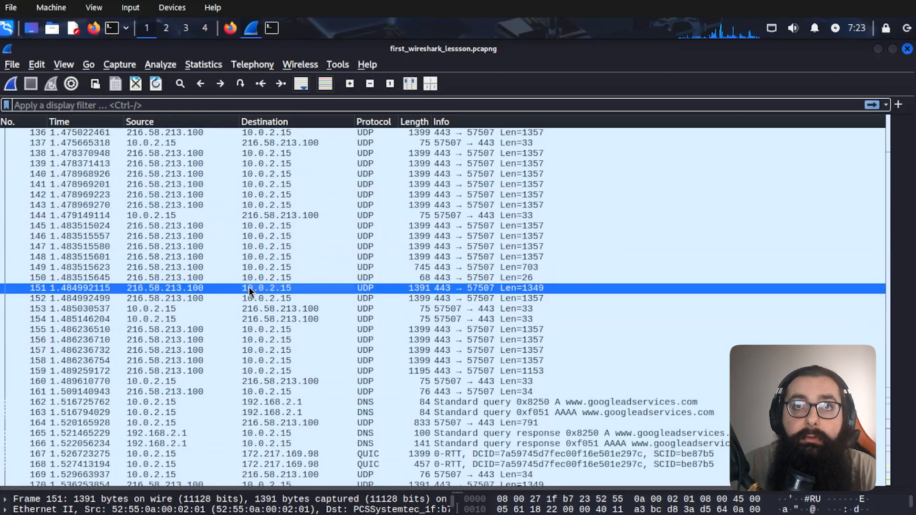
- Clear the terminal, ping google.com, and select its address 142.251.142.110 before returning to Wireshark
click(272, 28)
text(clear)
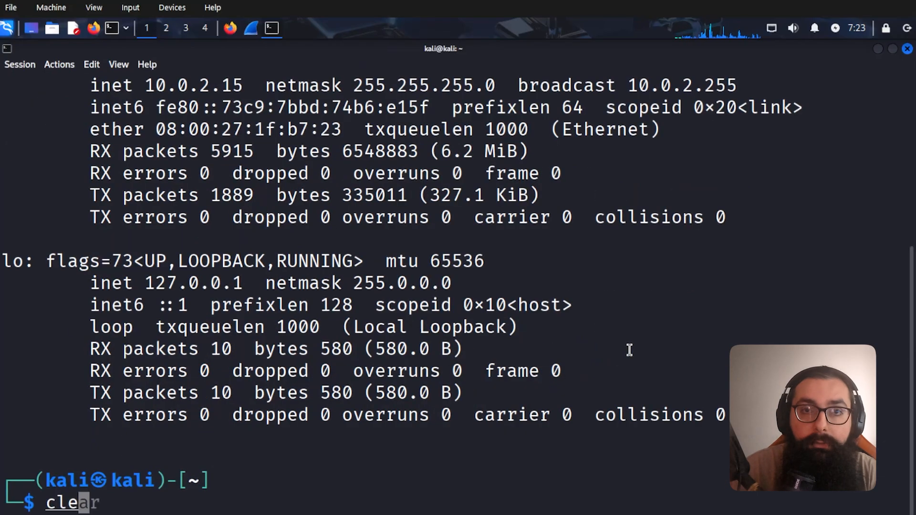
key(Return)
text(ping google.com)
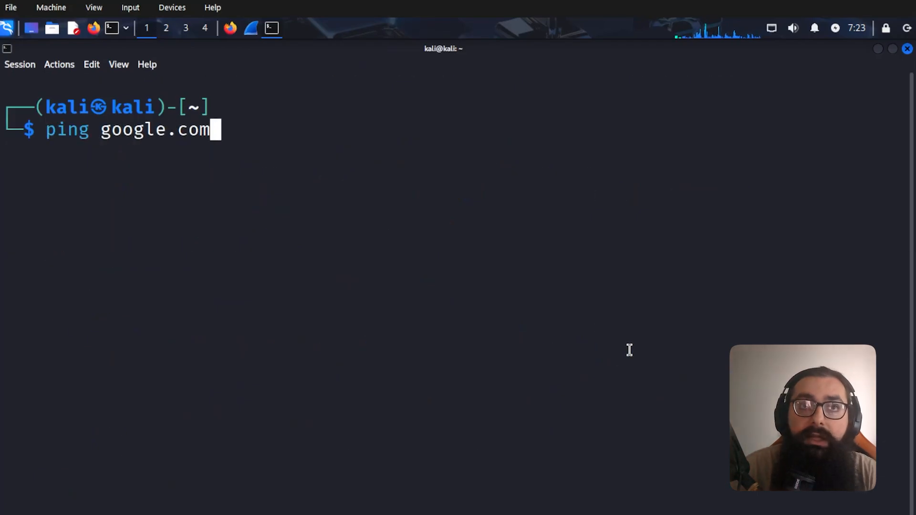
key(Return)
key(ctrl+c)
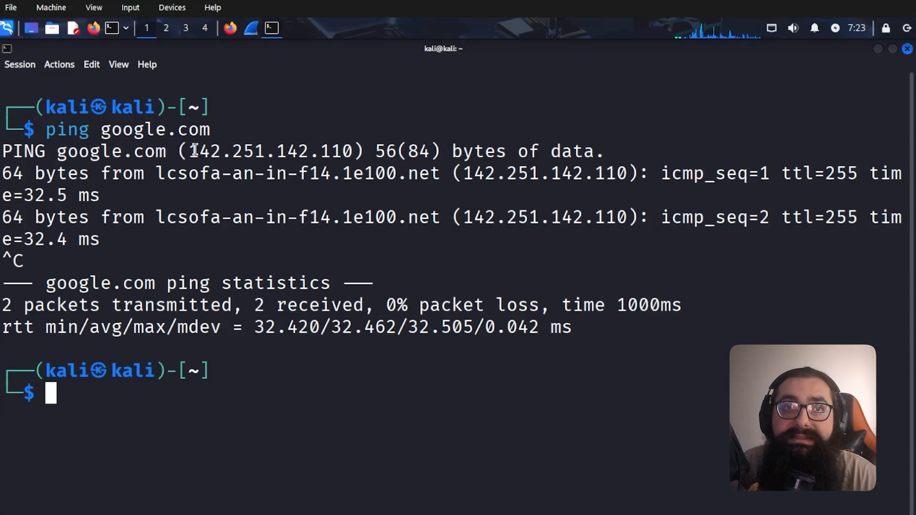
drag(189, 152, 356, 151)
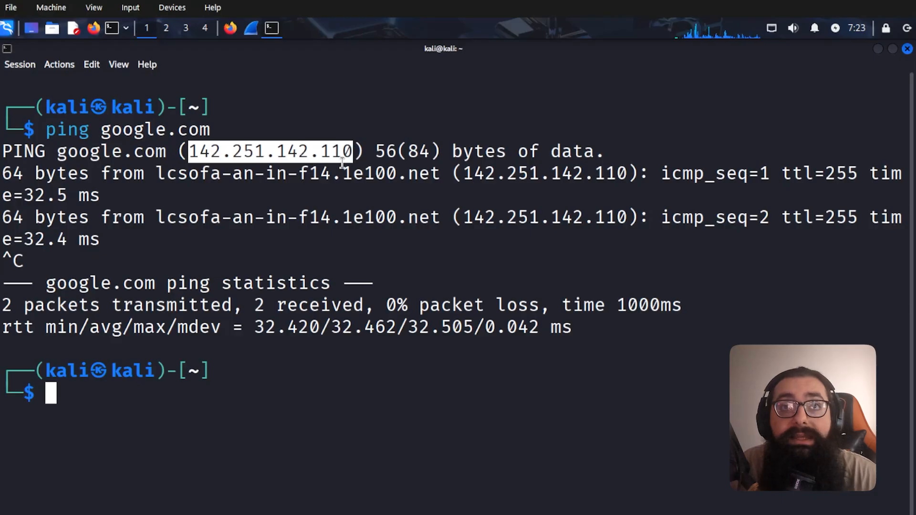
key(alt+Tab)
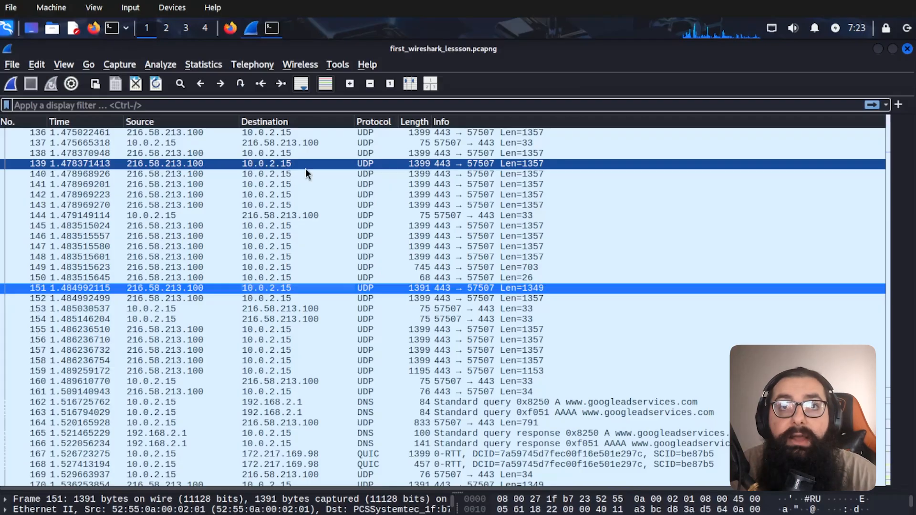
- Apply the display filter ip.addr == 142.251.142.110
click(210, 105)
text(ip.addr)
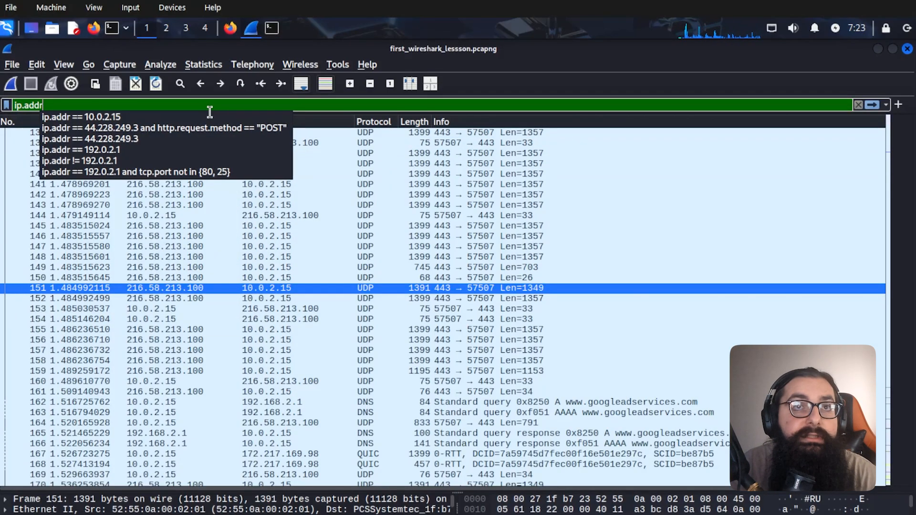
text( ==')
key(ctrl+v)
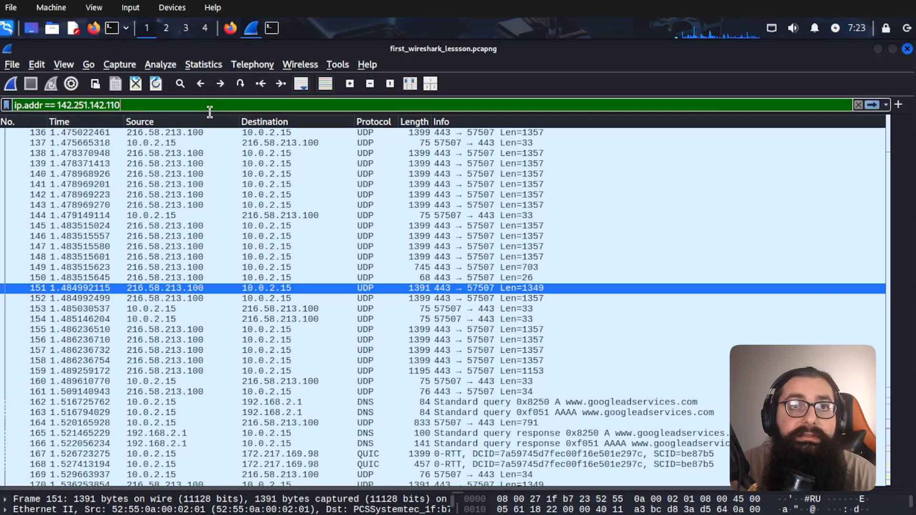
key(Return)
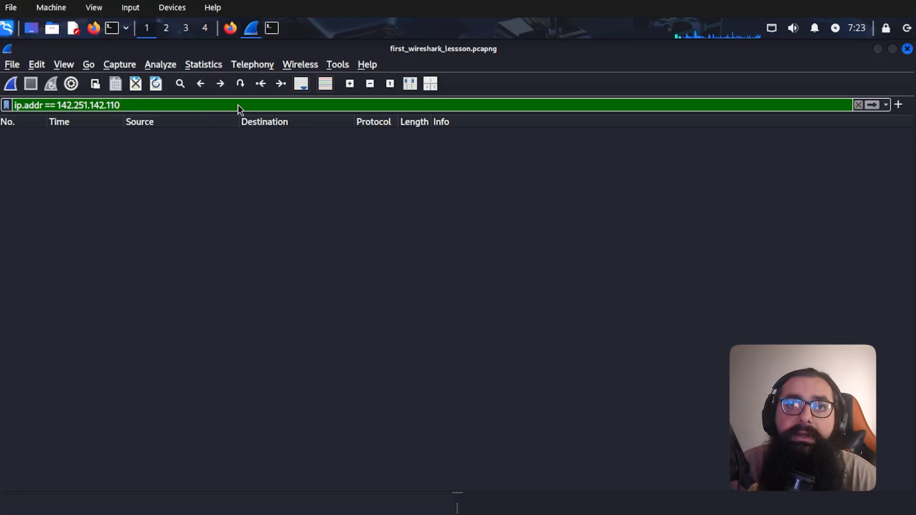
- In the terminal, recall the ping command and erase google.com from it
key(alt+Tab)
key(Up)
key(BackSpace)
key(BackSpace)
key(BackSpace)
key(BackSpace)
key(BackSpace)
key(BackSpace)
key(BackSpace)
key(BackSpace)
key(BackSpace)
key(BackSpace)
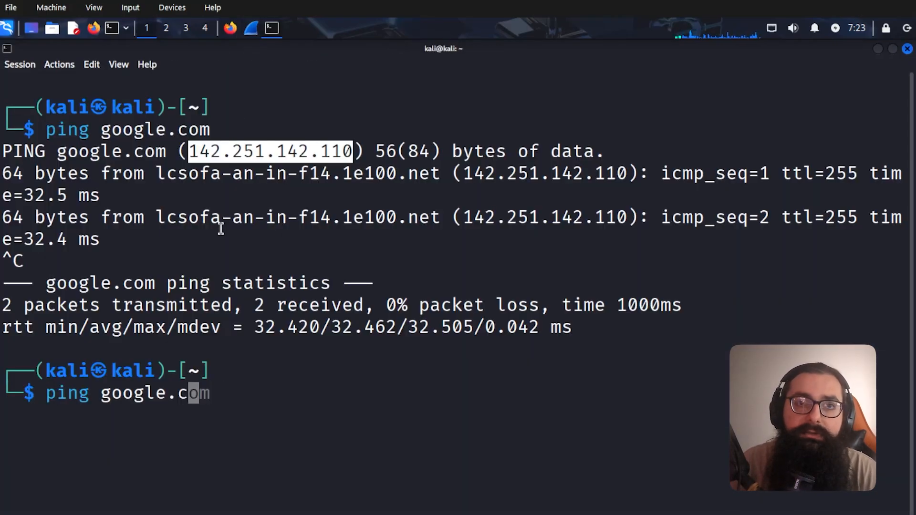
- Ping youtube.com, select its address 172.217.17.110, and select the old address in Wireshark's filter
text(youtube.com)
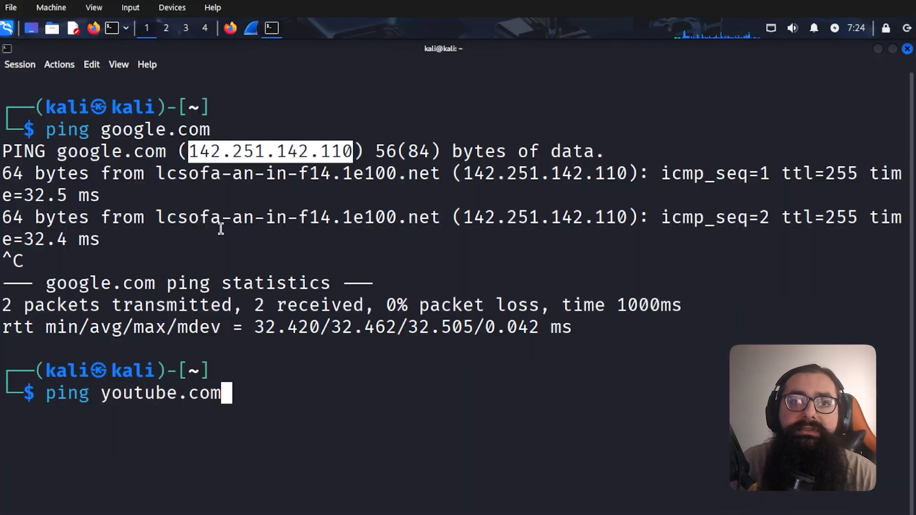
key(Return)
key(ctrl+c)
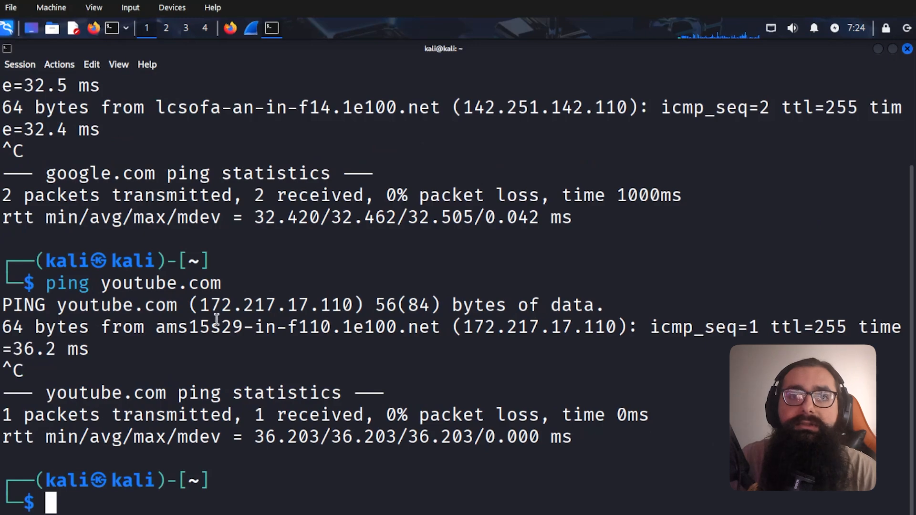
drag(200, 305, 353, 305)
key(alt+Tab)
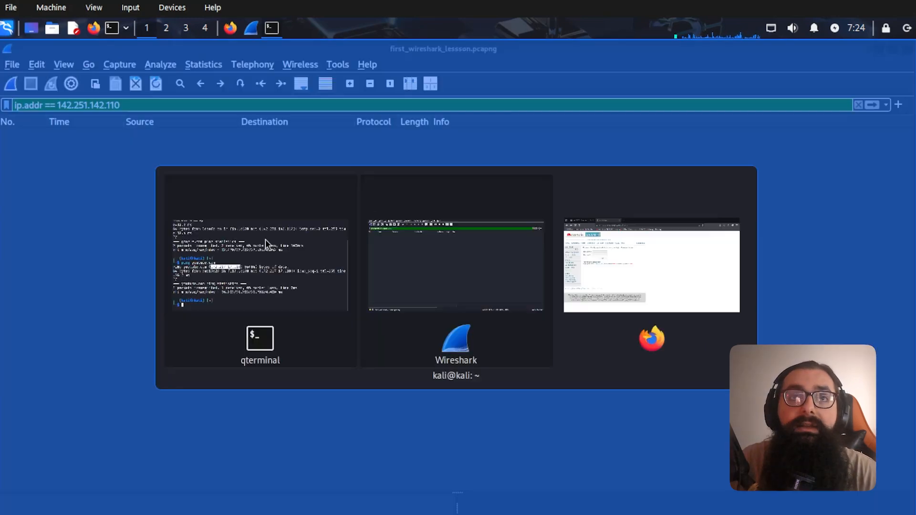
drag(122, 105, 56, 104)
- Filter to ip.addr == 172.217.17.110, inspect SYN packet 605 and Client Hello packet 644, then select the filter text
key(ctrl+v)
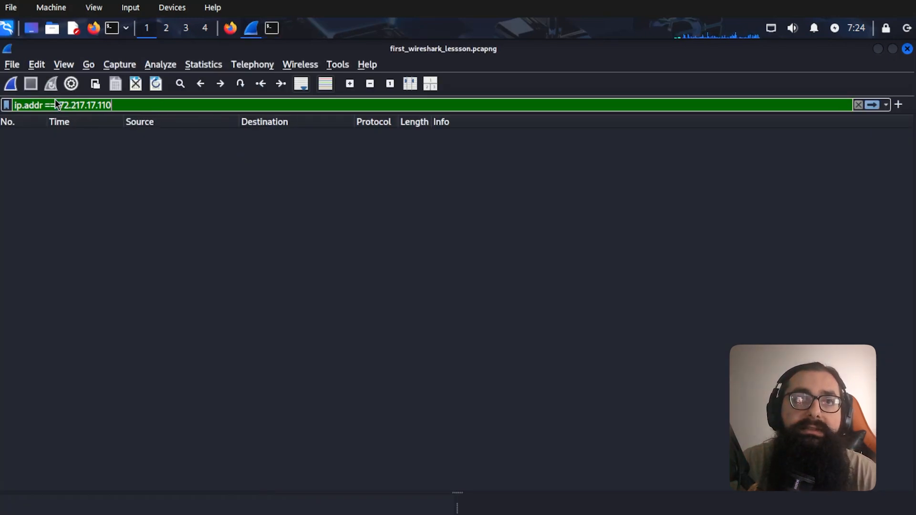
key(Return)
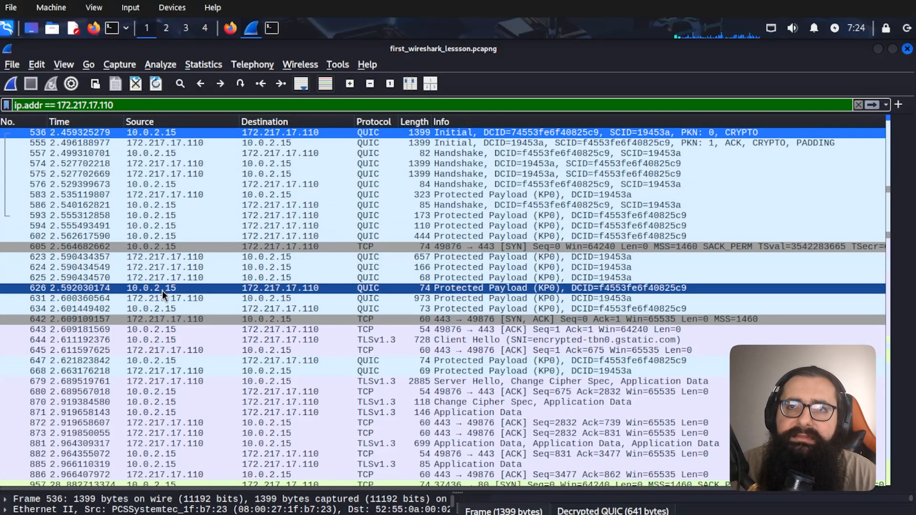
click(192, 248)
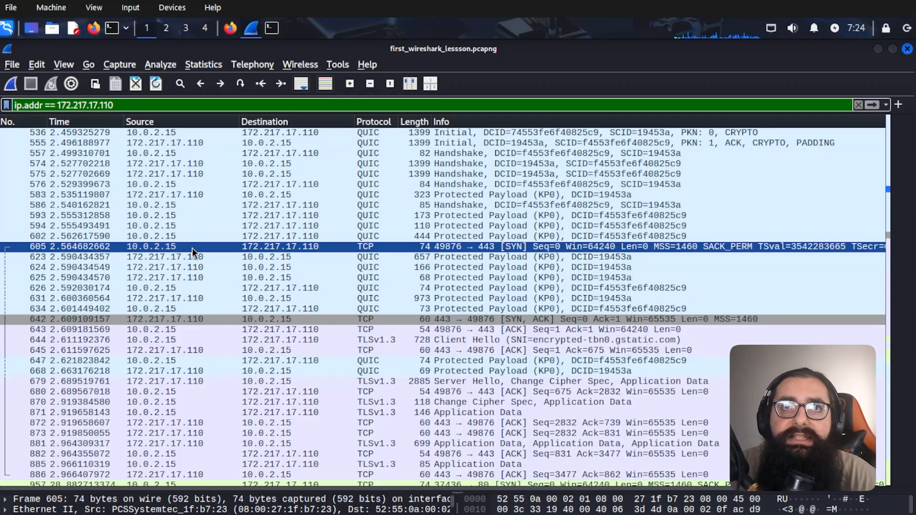
click(184, 341)
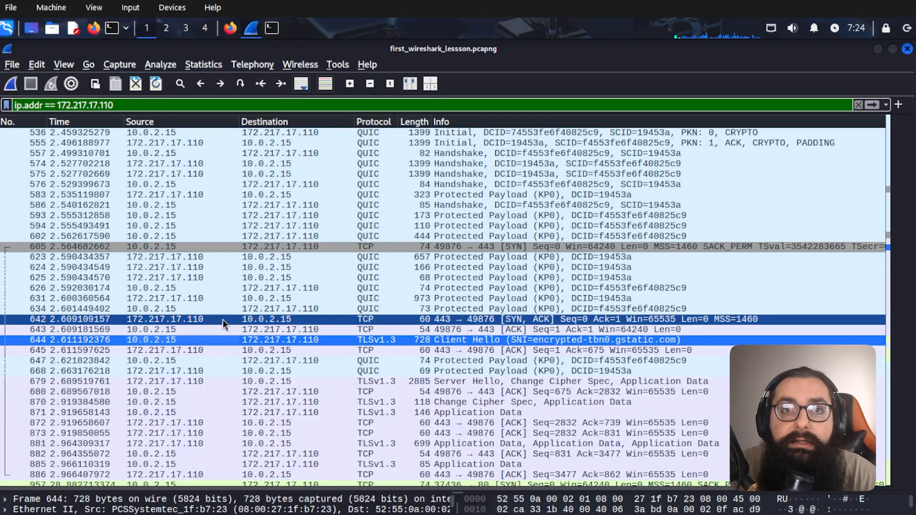
scroll(302, 374, down, 1)
scroll(301, 374, down, 7)
scroll(302, 374, up, 8)
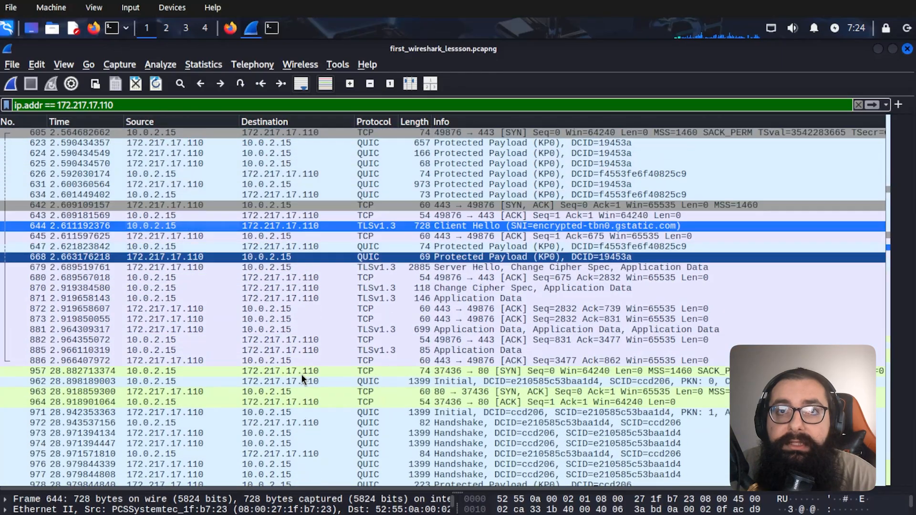
triple_click(160, 112)
- Delete the display filter to show the full capture again
key(BackSpace)
key(Return)
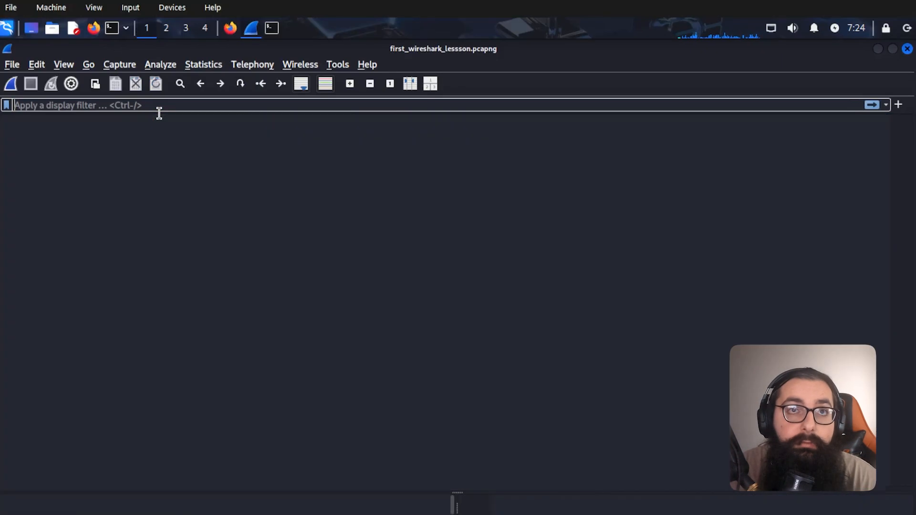
scroll(300, 208, up, 4)
scroll(299, 208, up, 15)
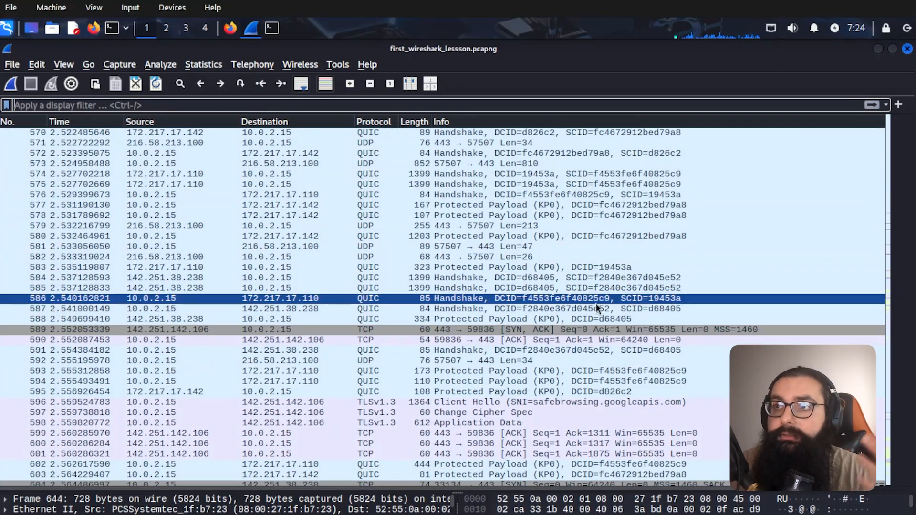
- Sort the packet list by destination address in reverse order and select packet 619
click(146, 123)
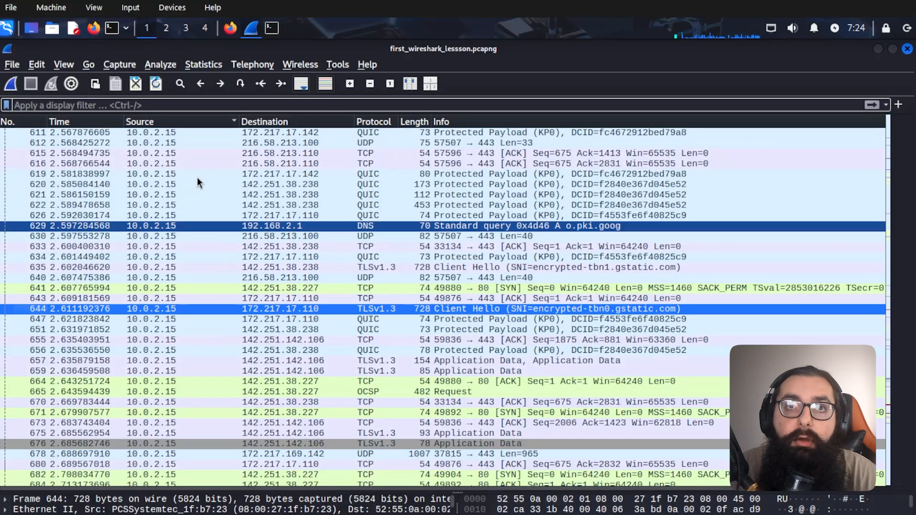
click(280, 124)
click(272, 122)
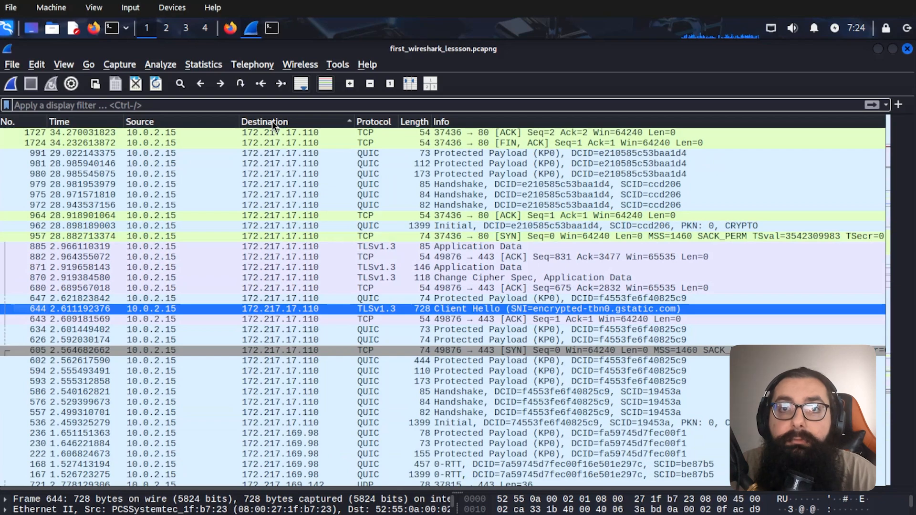
click(272, 122)
click(272, 120)
click(273, 121)
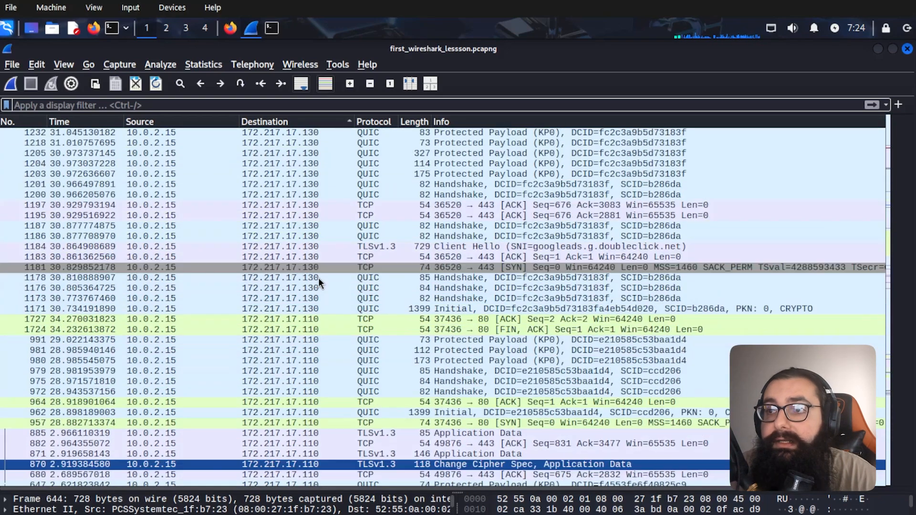
scroll(319, 278, up, 10)
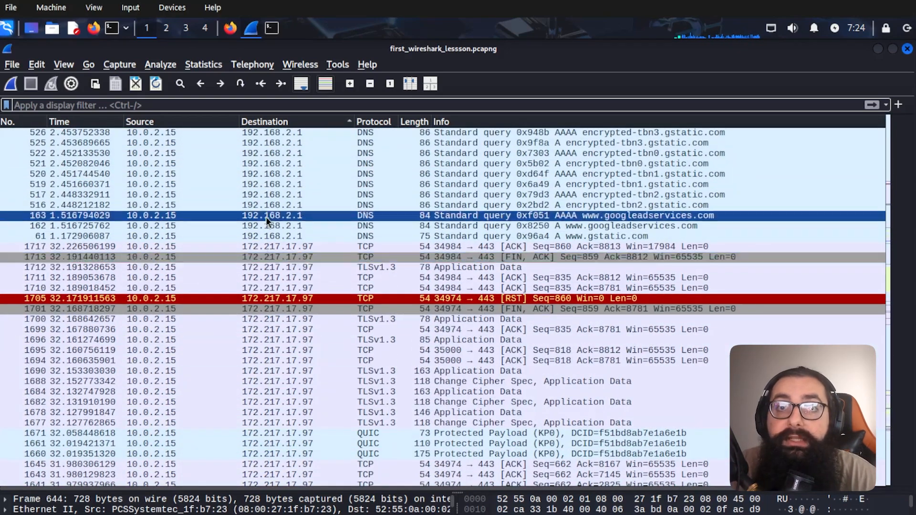
scroll(306, 350, down, 6)
scroll(305, 351, down, 6)
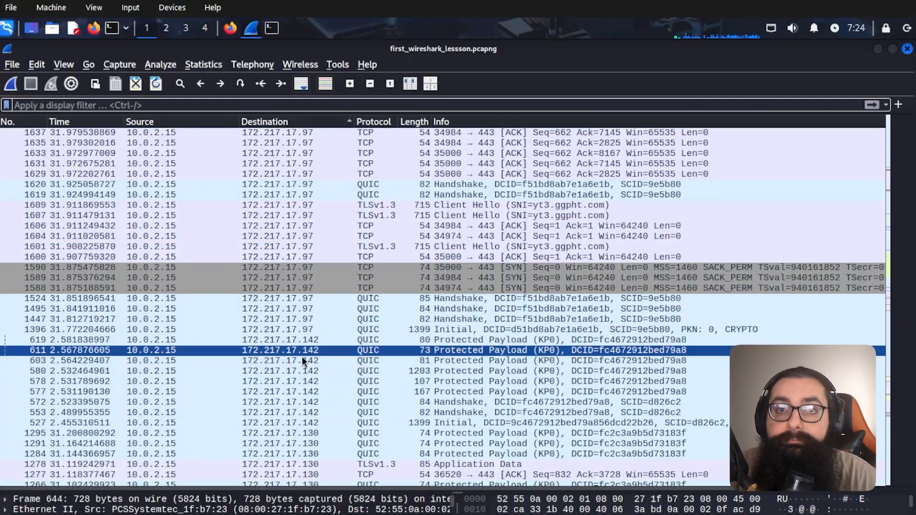
click(286, 341)
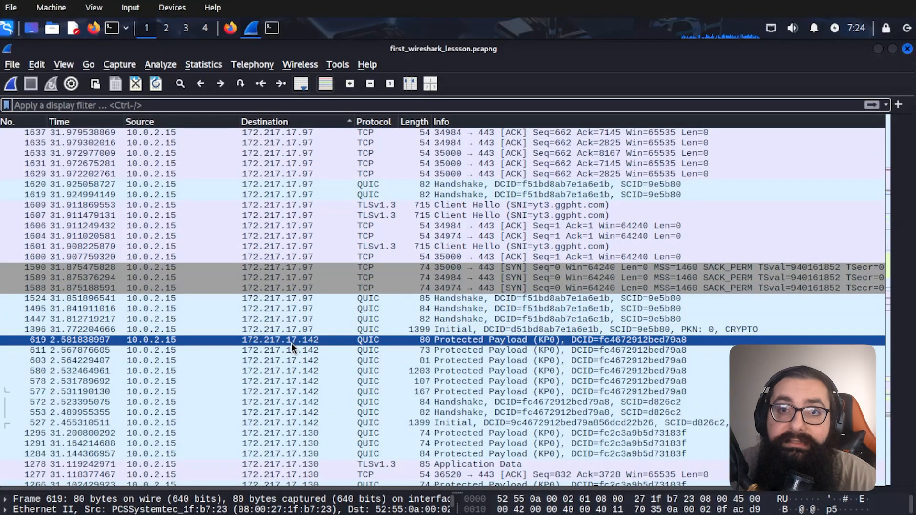
- Paste ip.addr == 172.217.17.110 at the terminal prompt without running it, then return to Wireshark
click(272, 29)
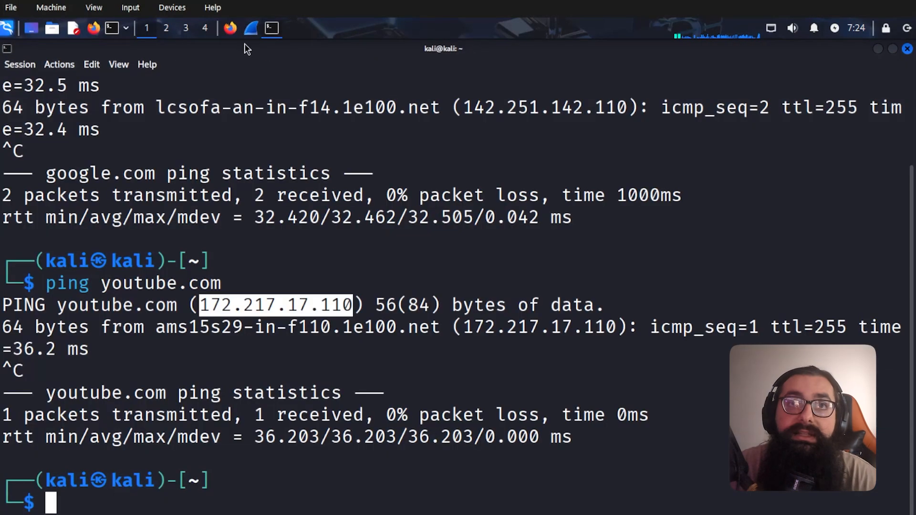
click(296, 314)
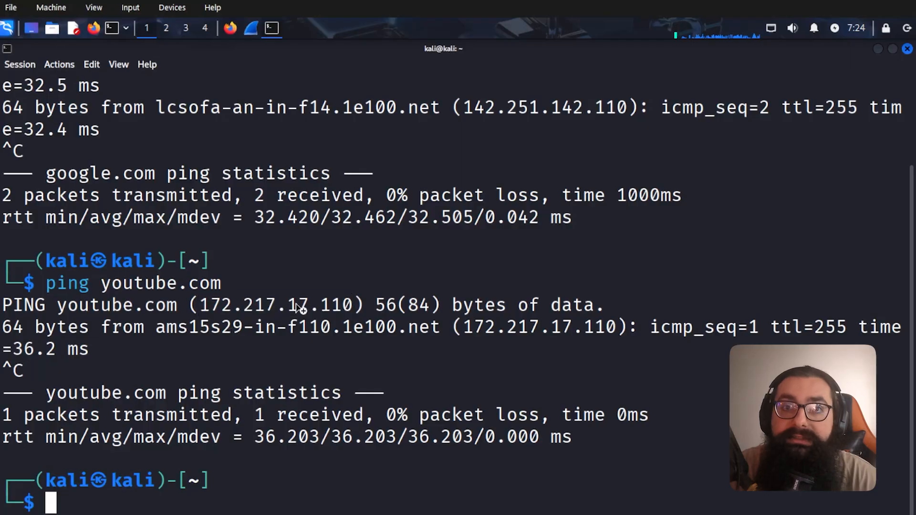
key(ctrl+shift+v)
key(alt+Tab)
key(alt+Tab)
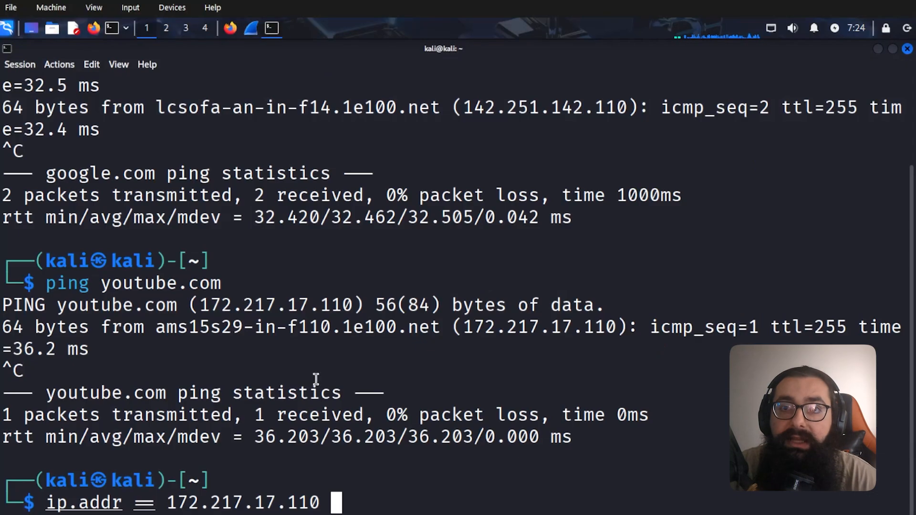
key(alt+Tab)
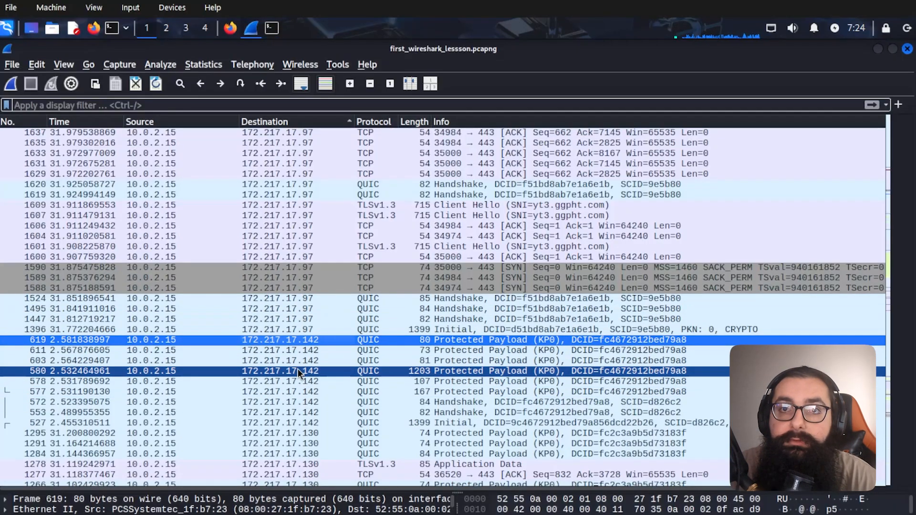
key(alt+Tab)
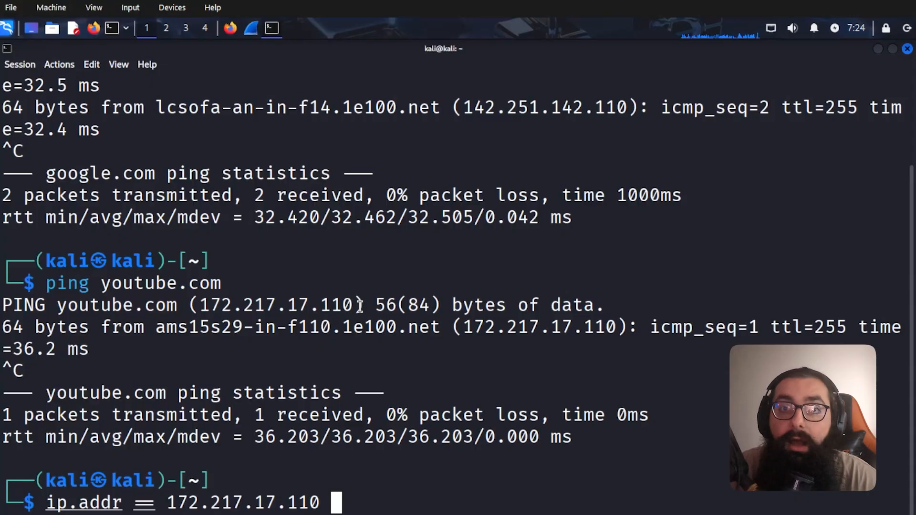
key(alt+Tab)
- Select packet 137, sent to 216.58.213.100, in the packet list
click(338, 353)
scroll(340, 360, up, 2)
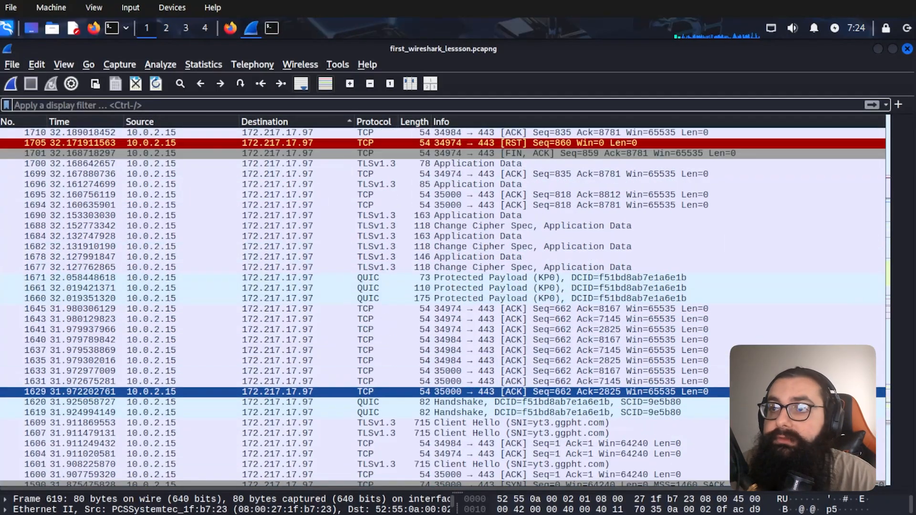
scroll(340, 373, up, 4)
scroll(498, 265, up, 19)
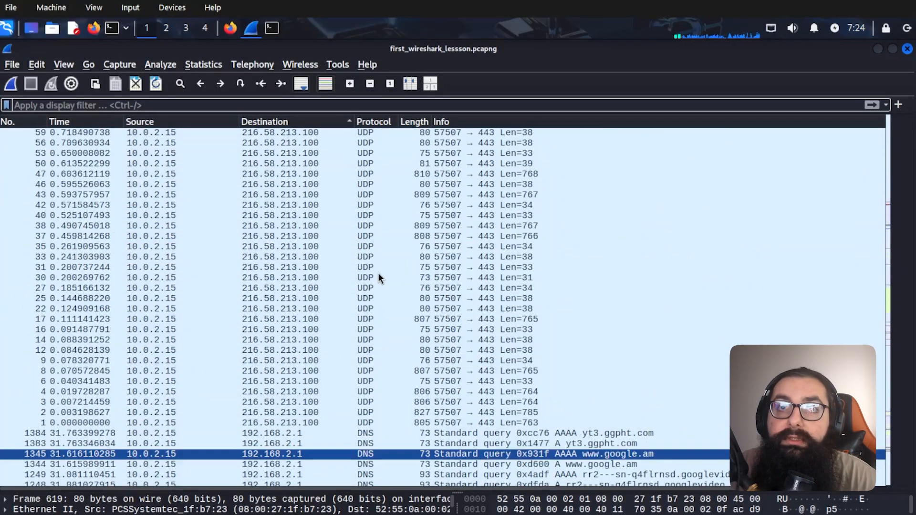
scroll(378, 277, up, 7)
click(288, 186)
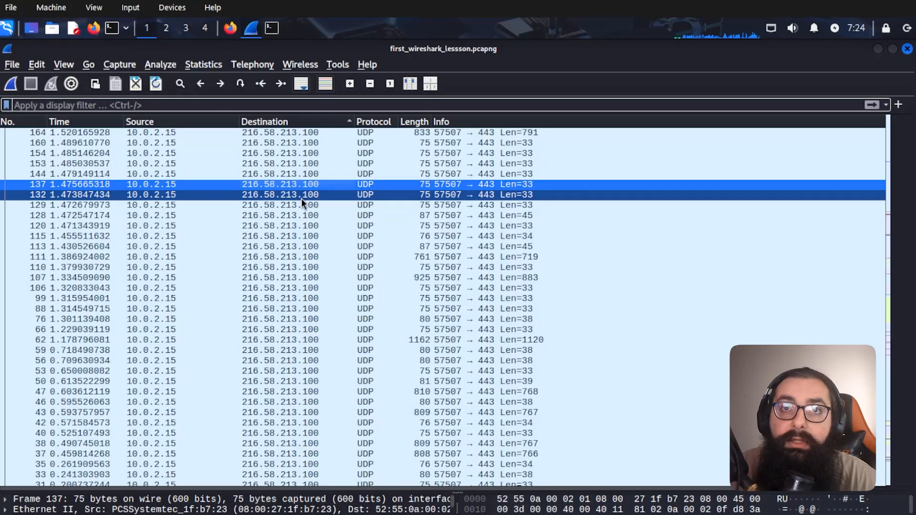
- Follow its UDP stream, read the contents, and close the dialog, leaving filter udp.stream eq 0
right_click(298, 187)
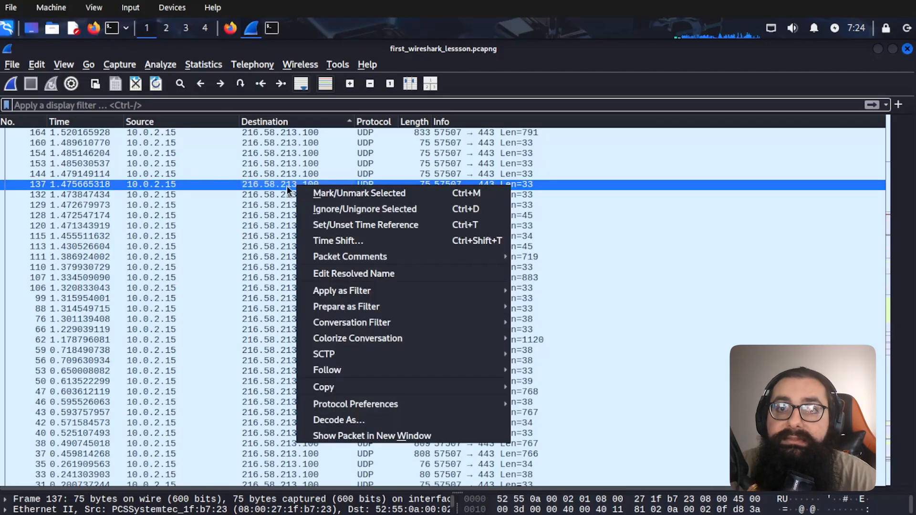
mouse_move(344, 371)
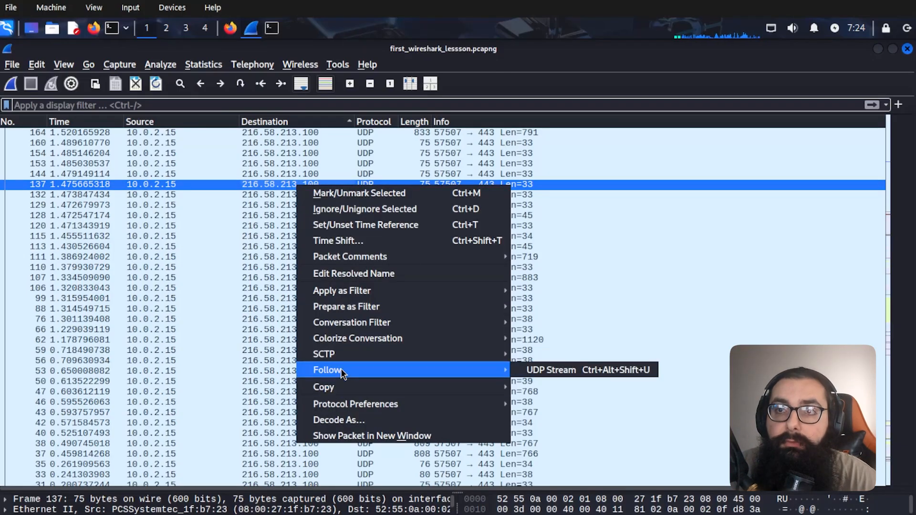
click(537, 371)
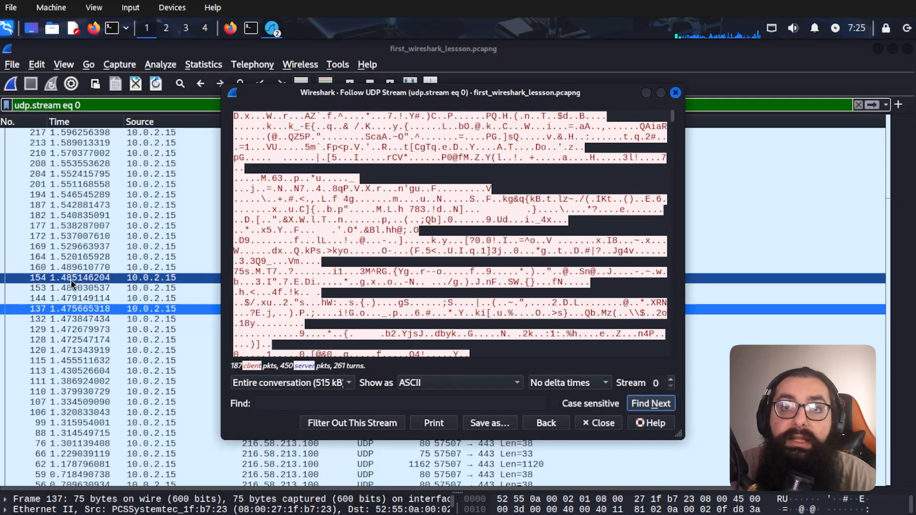
scroll(343, 310, down, 15)
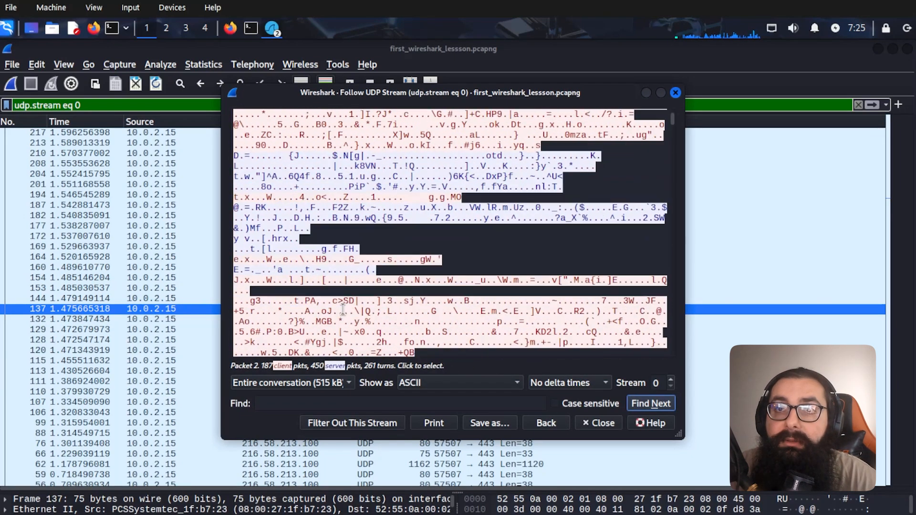
scroll(343, 310, down, 5)
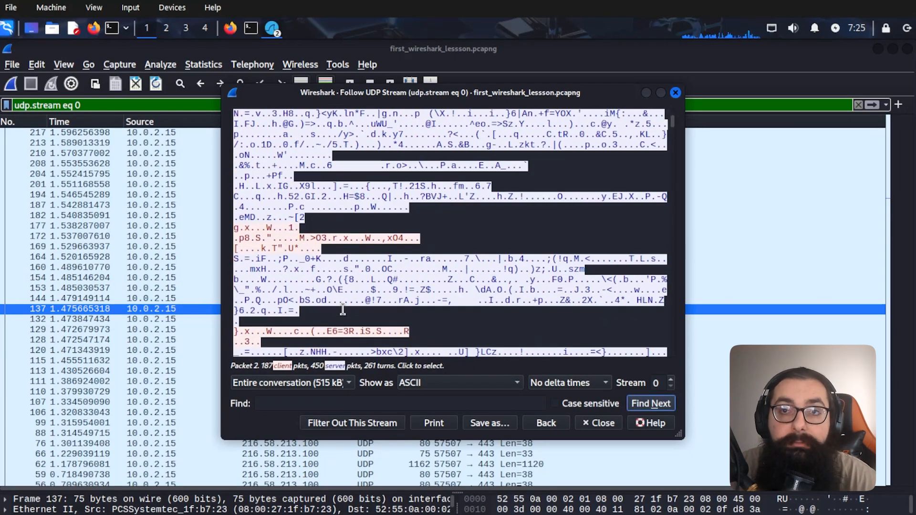
click(675, 93)
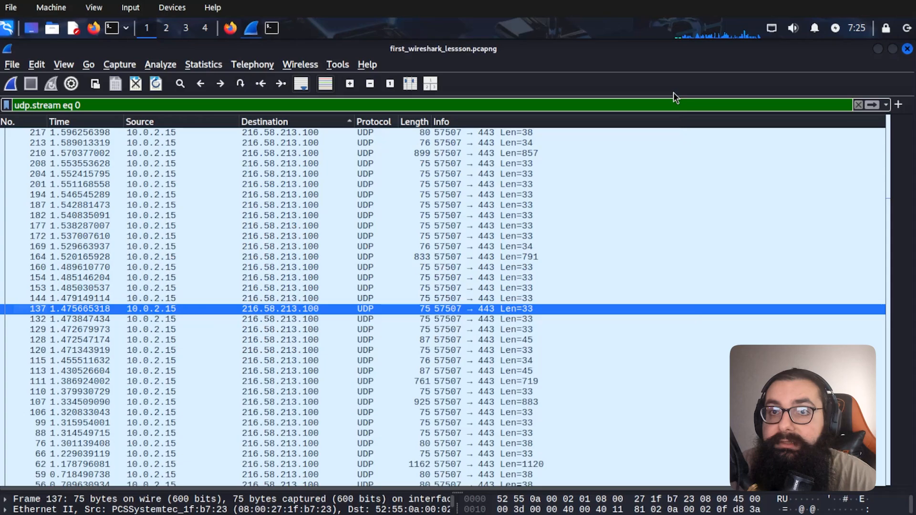
right_click(355, 309)
mouse_move(378, 256)
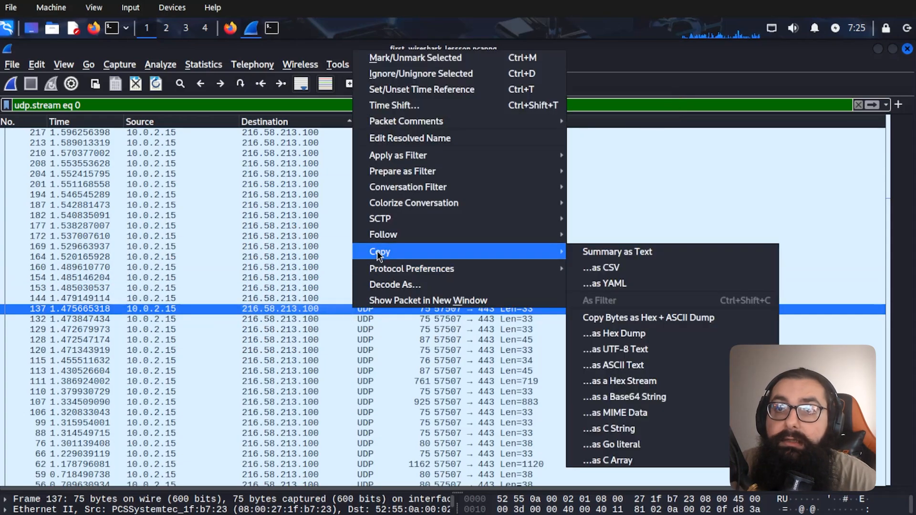
click(302, 300)
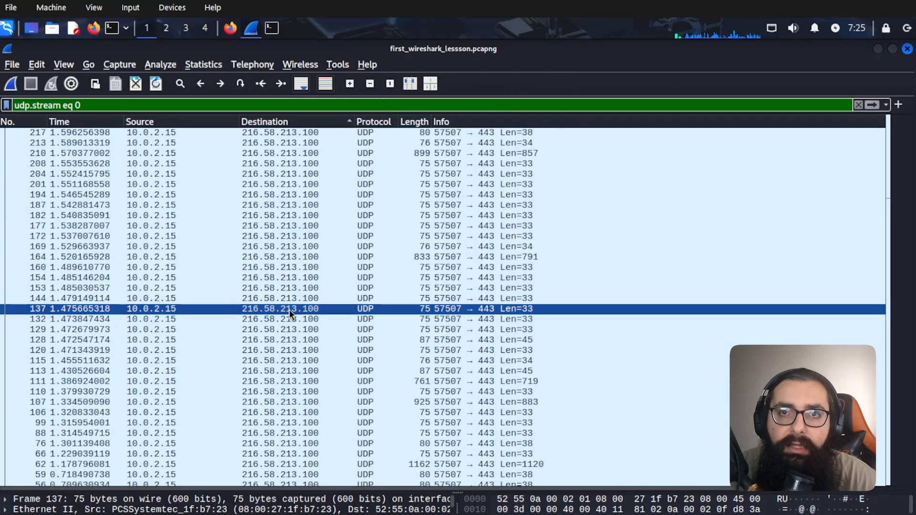
right_click(291, 310)
mouse_move(340, 258)
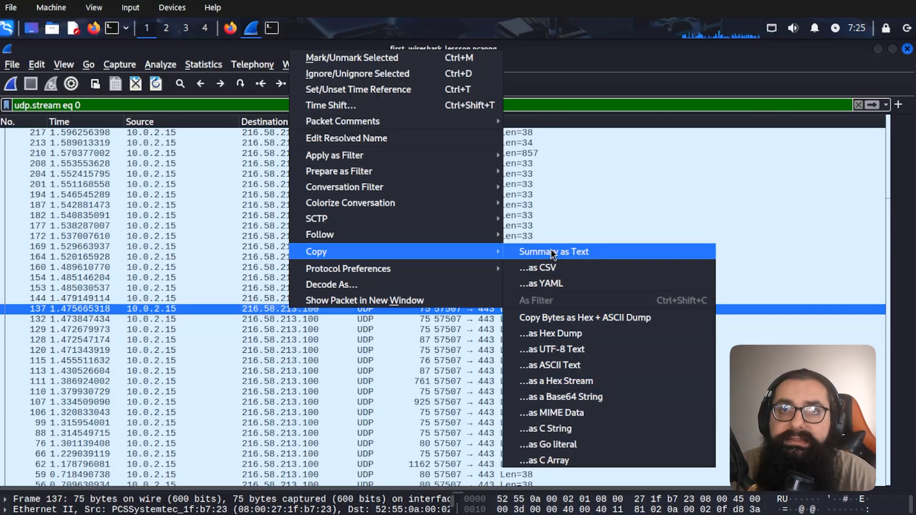
click(252, 307)
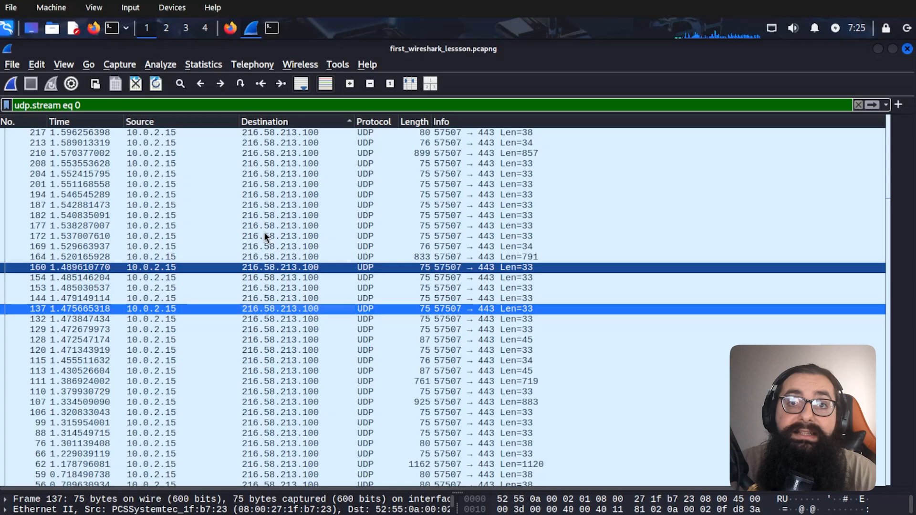
- Visit 216.58.213.100 in a new Firefox tab, checking the address against Wireshark
click(229, 32)
click(310, 53)
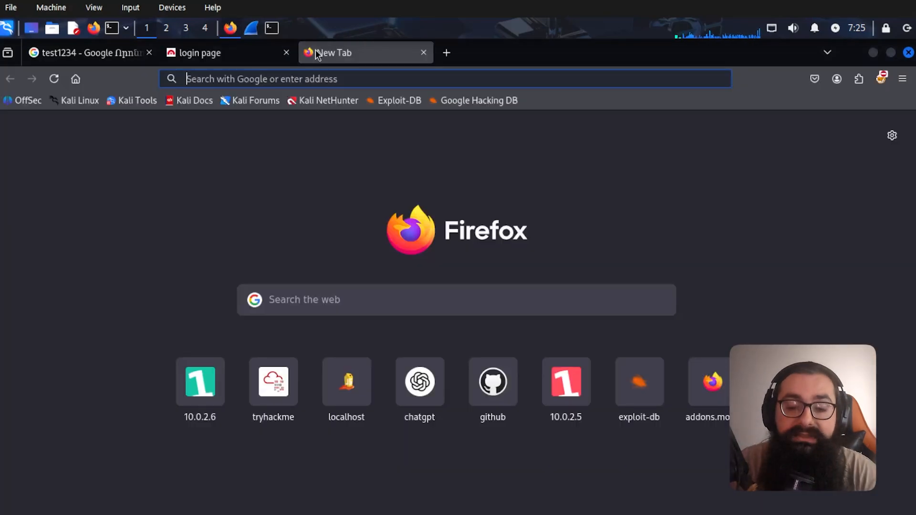
text(217)
key(alt+Tab)
key(alt+Tab)
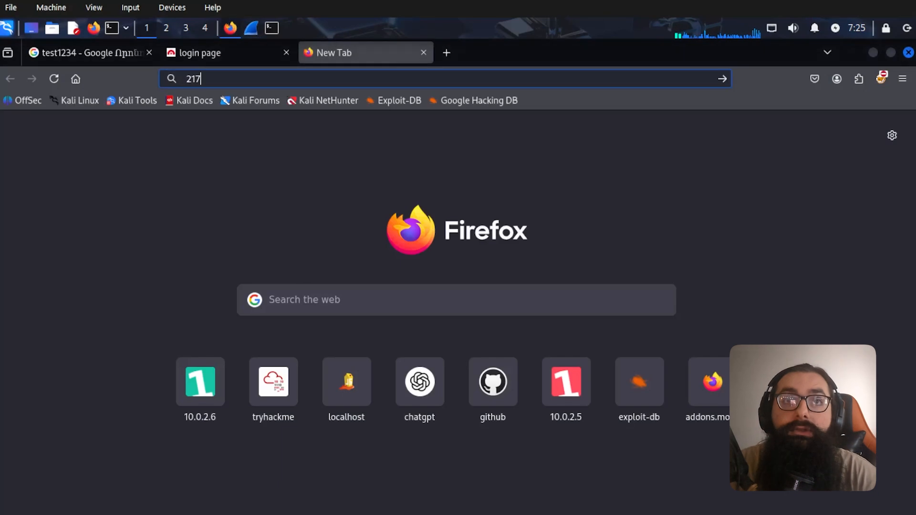
key(BackSpace)
text(6.58.)
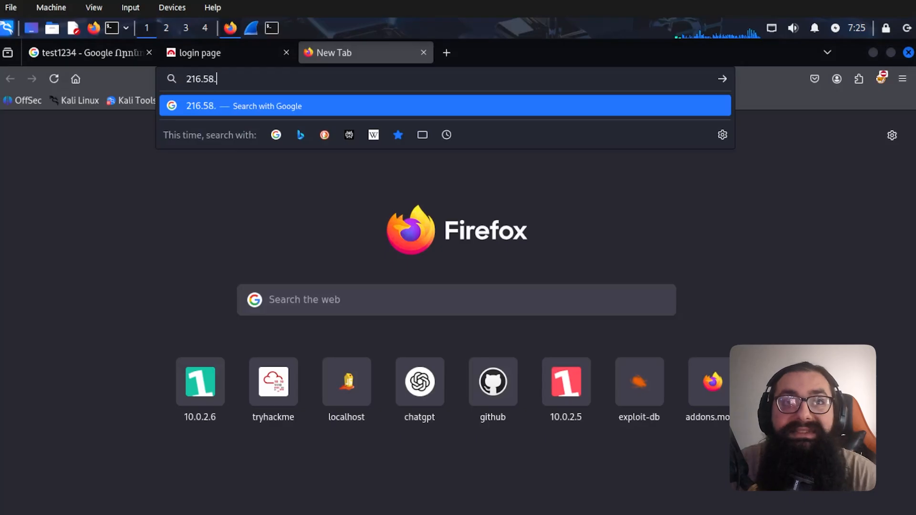
key(alt+Tab)
key(alt+Tab)
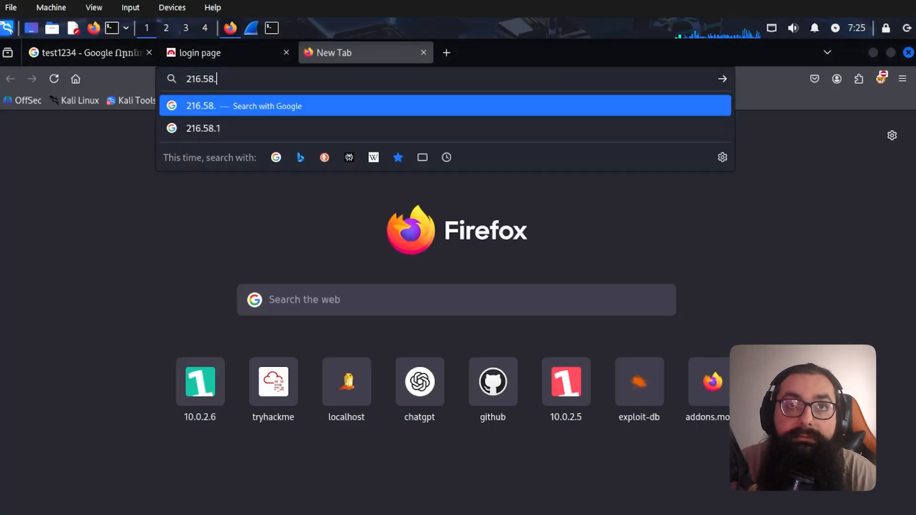
text(213.)
key(alt+Tab)
key(alt+Tab)
text(100)
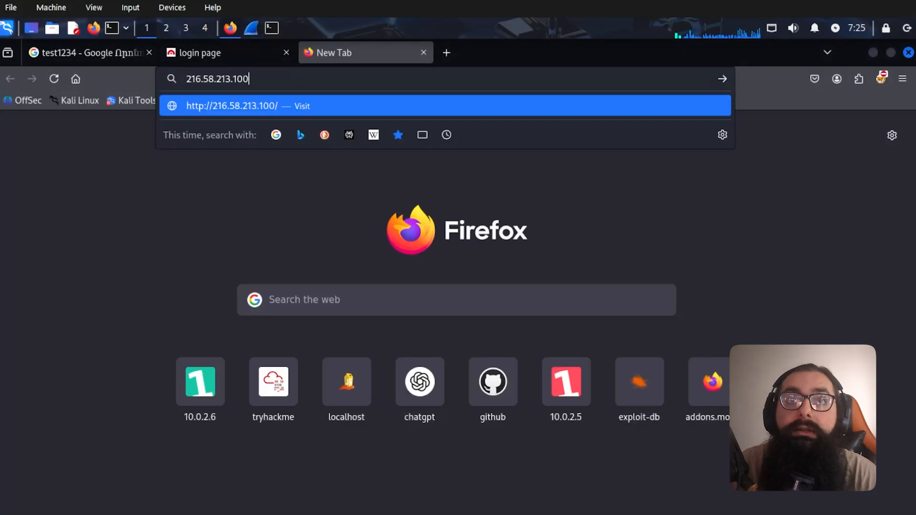
key(Return)
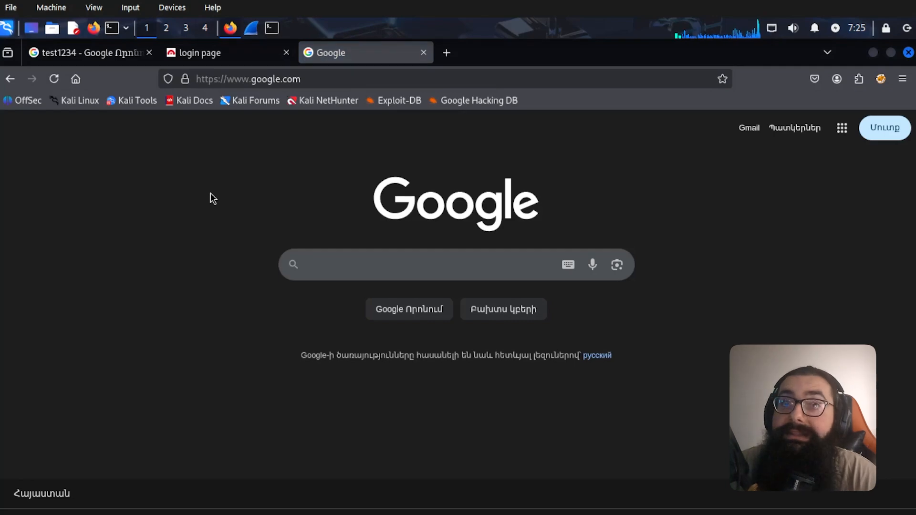
- Back in Wireshark, select packet 137 and a neighbouring packet
key(alt+Tab)
click(238, 311)
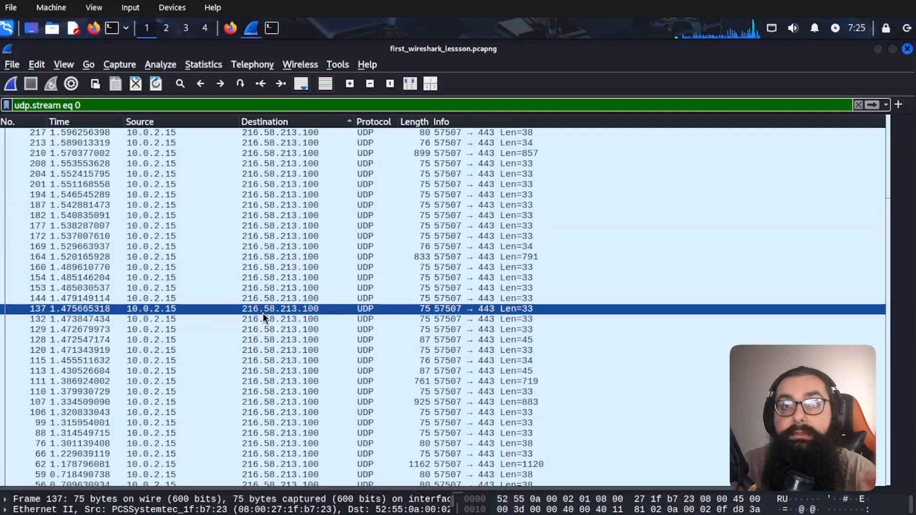
key(alt+Tab)
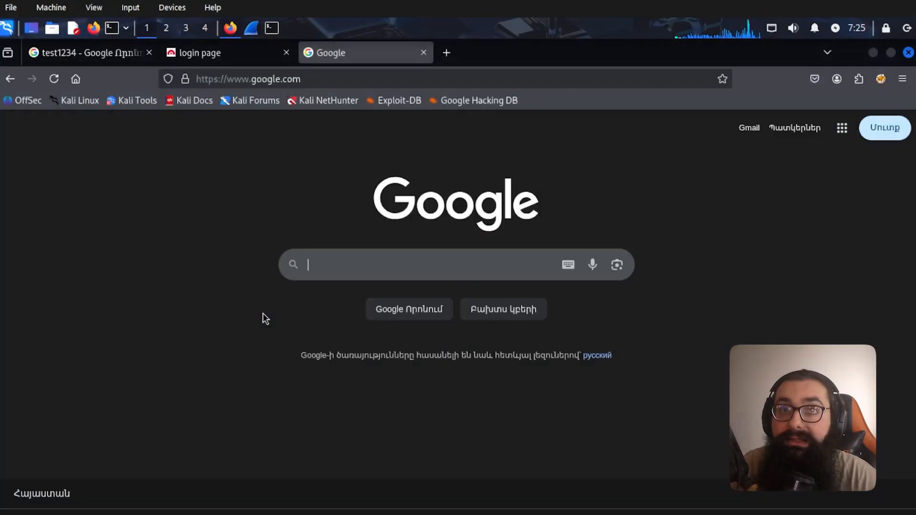
key(alt+Tab)
click(276, 260)
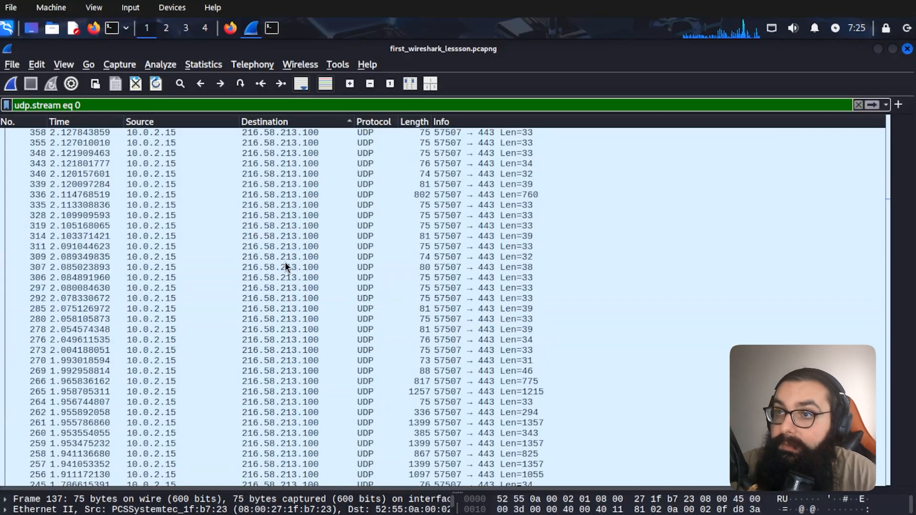
- Copy the testphp.vulnweb.com host name from the login tab's address bar
key(alt+Tab)
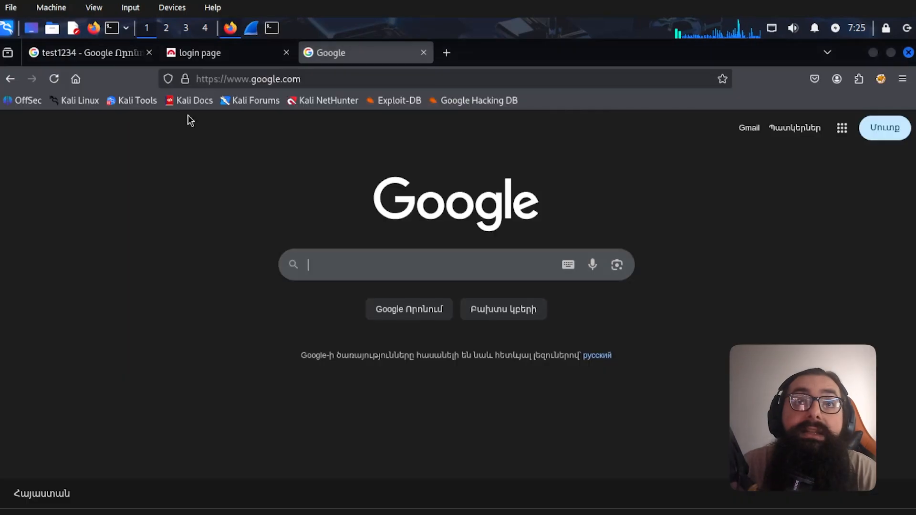
click(221, 53)
click(287, 80)
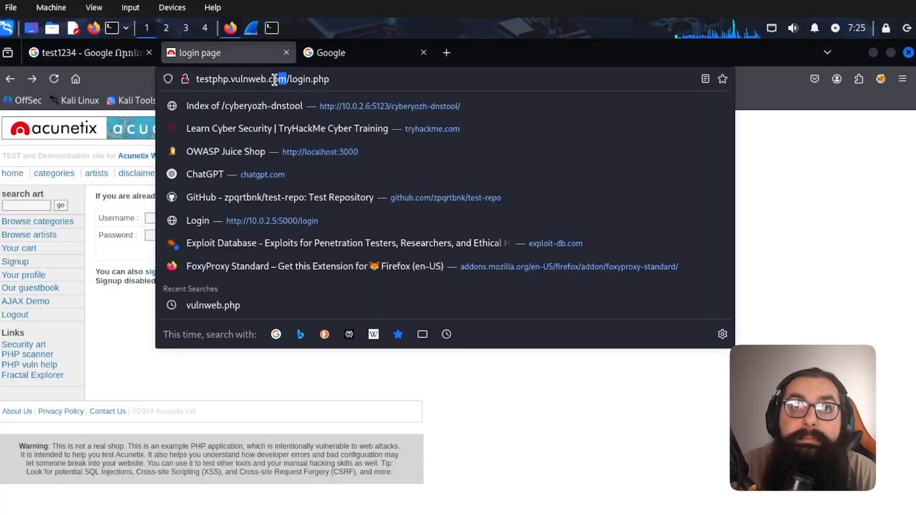
drag(287, 79, 234, 80)
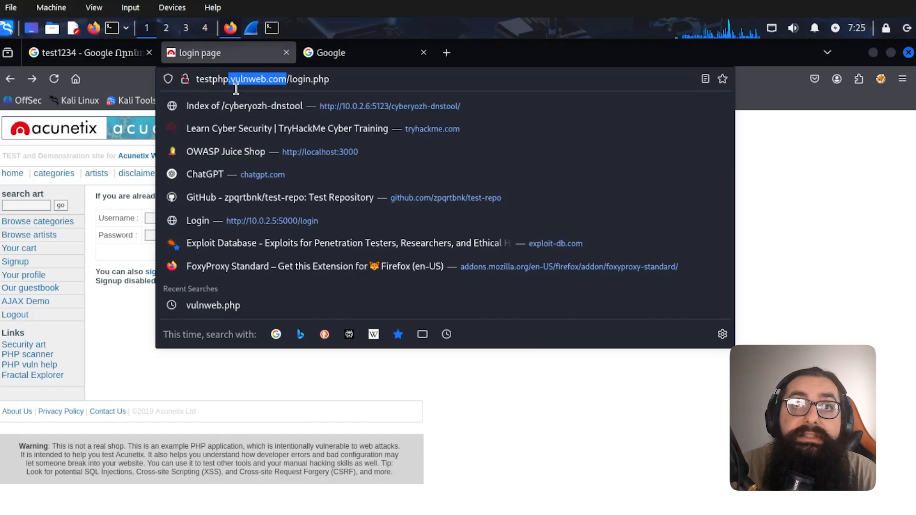
key(alt+Tab)
click(497, 233)
- In the terminal, discard the unfinished command and clear the screen
key(alt+Tab)
key(Tab)
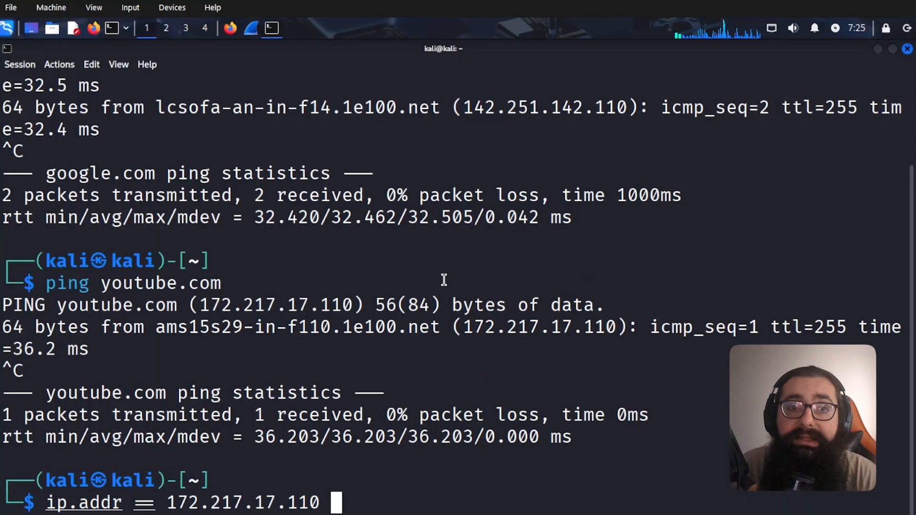
key(ctrl+c)
text(clear)
key(Return)
- Ping vulnweb.com and select its resolved address 44.228.249.3
text(ping)
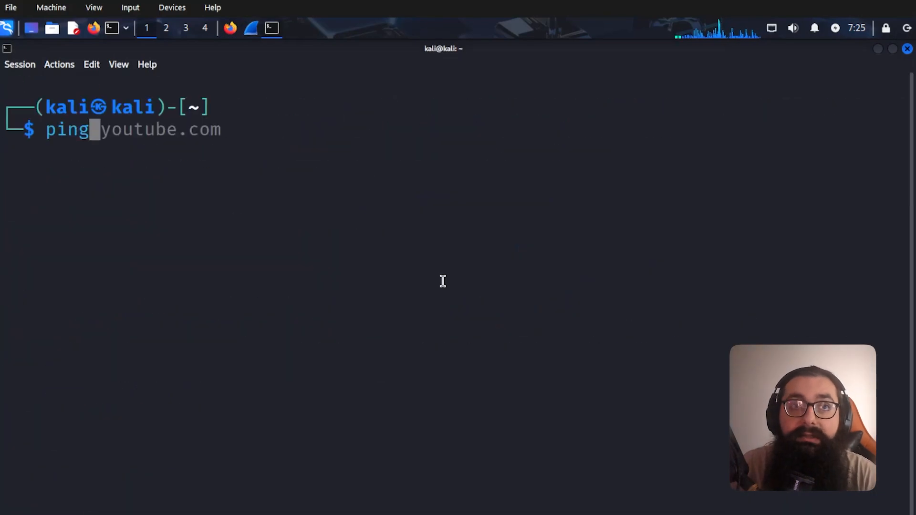
key(ctrl+shift+v)
key(Left)
key(Left)
key(Left)
key(Left)
key(Left)
key(Left)
key(Left)
key(Left)
key(Left)
key(Left)
key(Left)
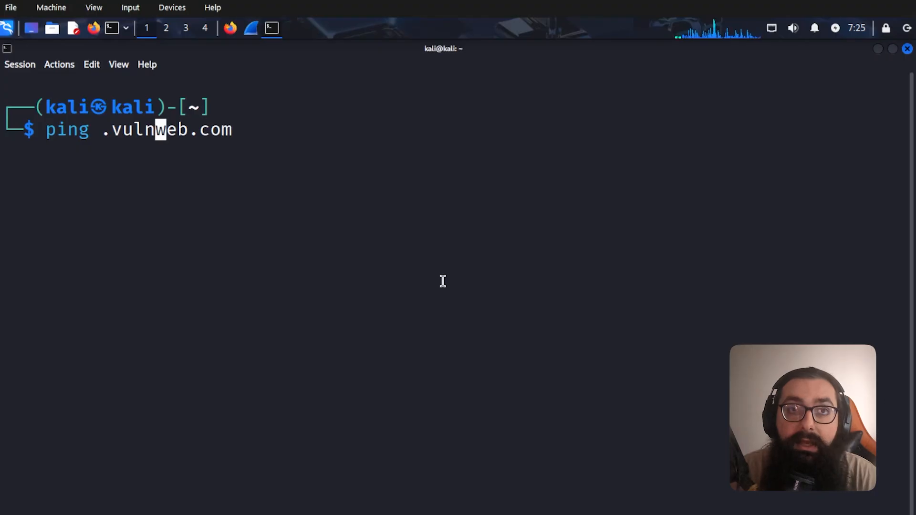
key(BackSpace)
key(Return)
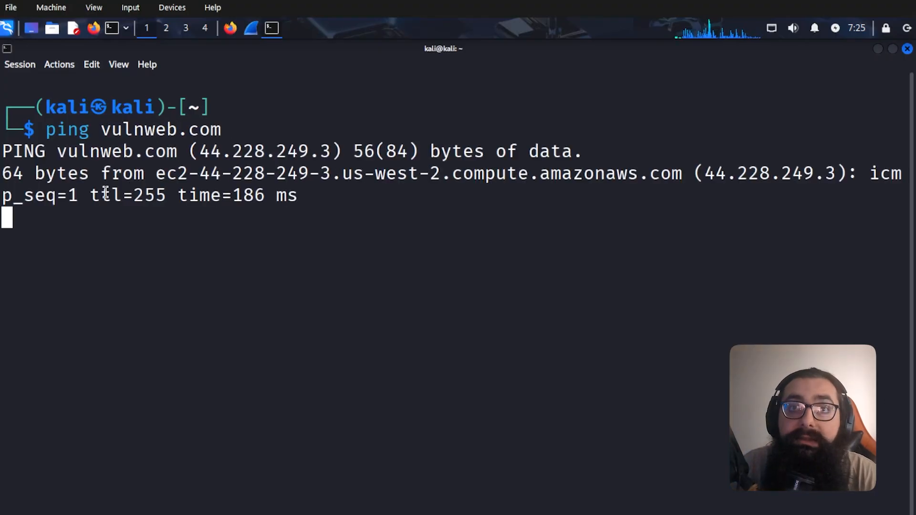
key(ctrl+c)
drag(200, 152, 333, 152)
click(251, 28)
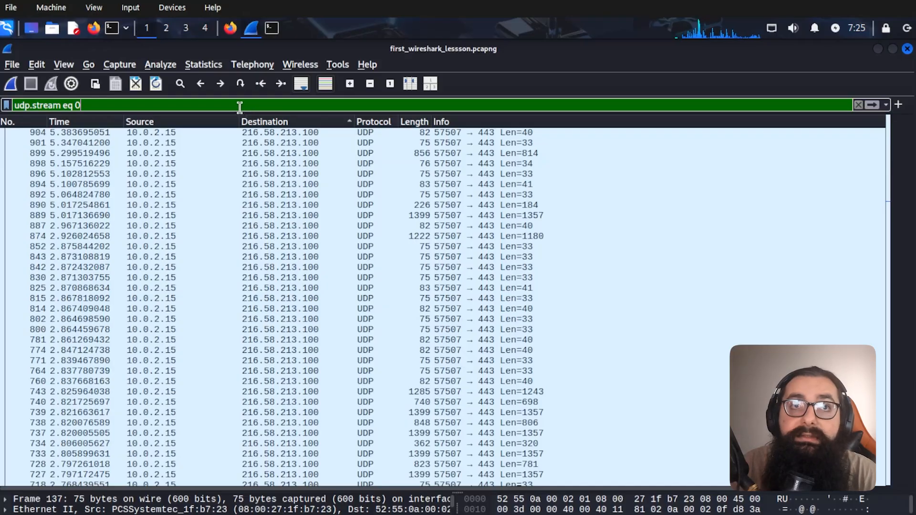
- Apply the display filter ip.addr == 44.228.249.3
key(ctrl+a)
text(ip/)
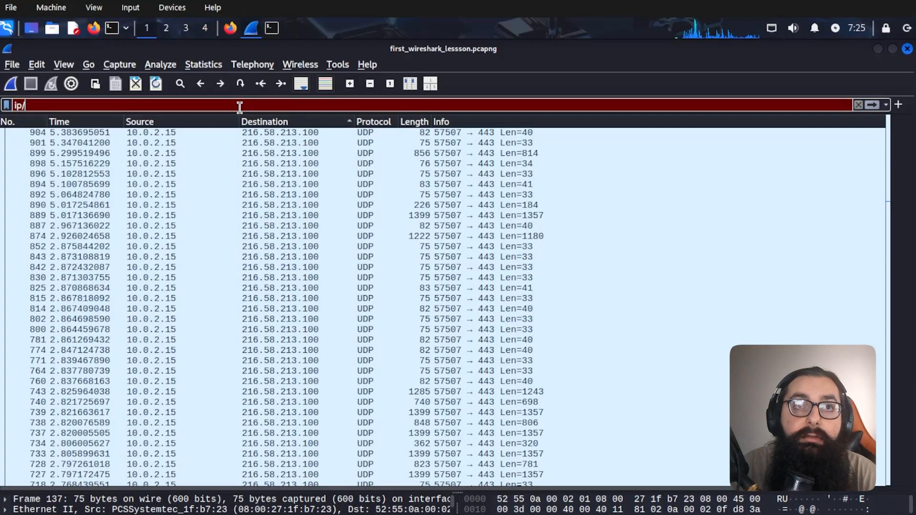
key(BackSpace)
text(.addr ==)
key(ctrl+v)
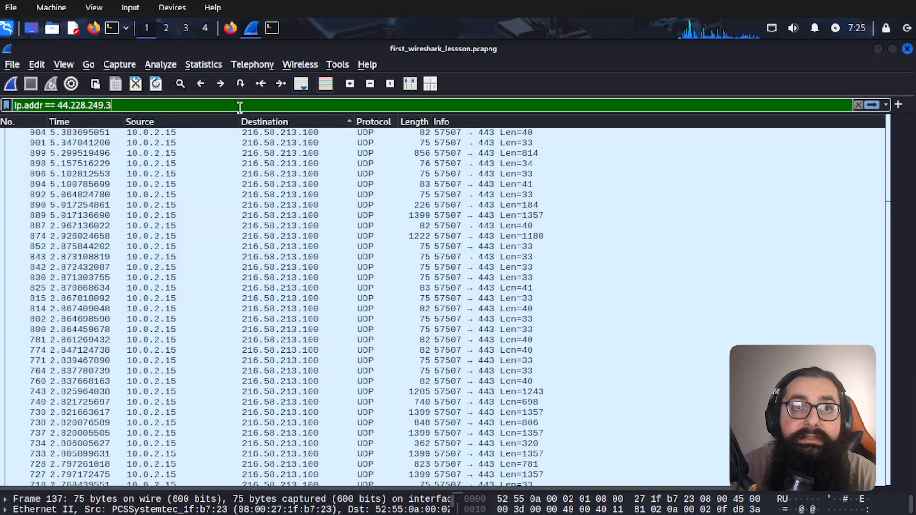
key(Return)
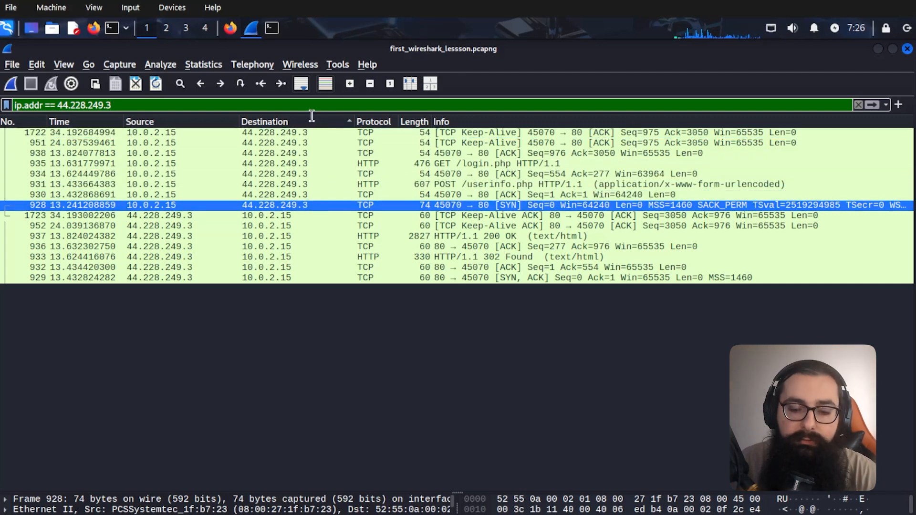
- Extend the filter with and http.request.method == "POST" and open packet 931's context menu
text(and)
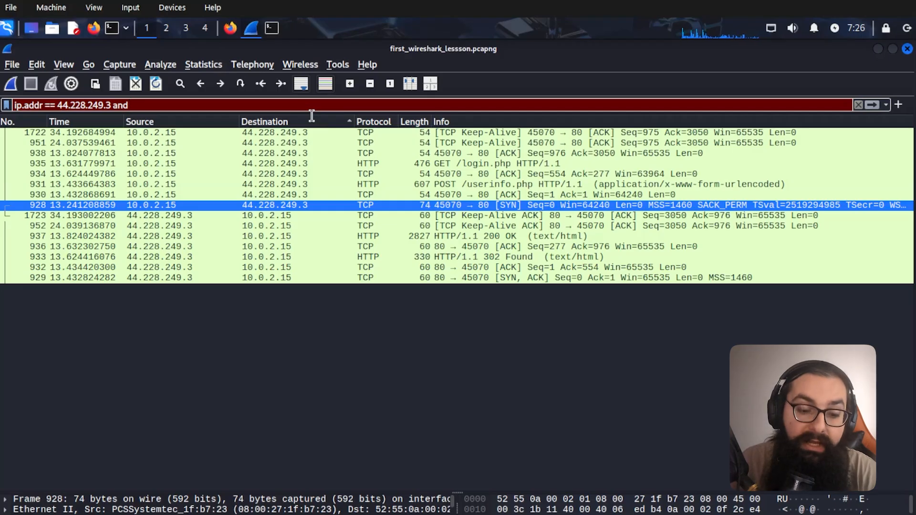
text( req)
key(BackSpace)
key(BackSpace)
key(BackSpace)
text(h)
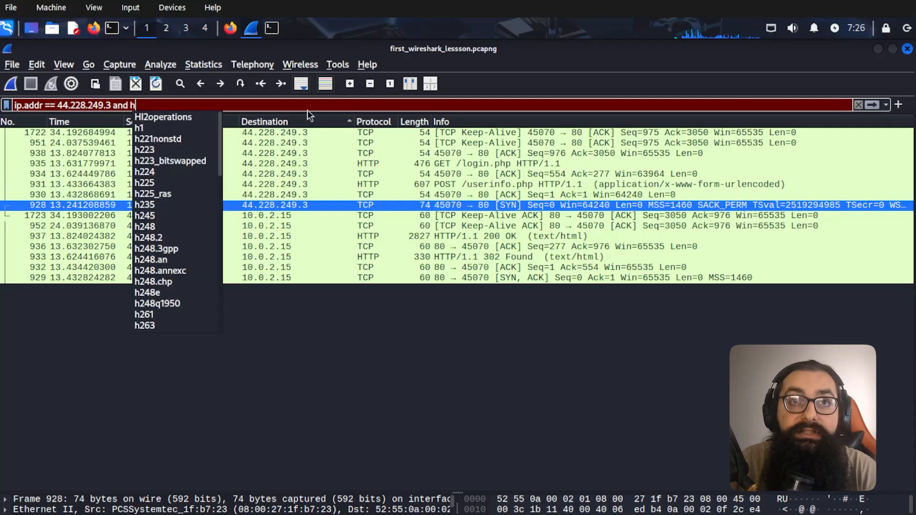
text(ttp.request.met)
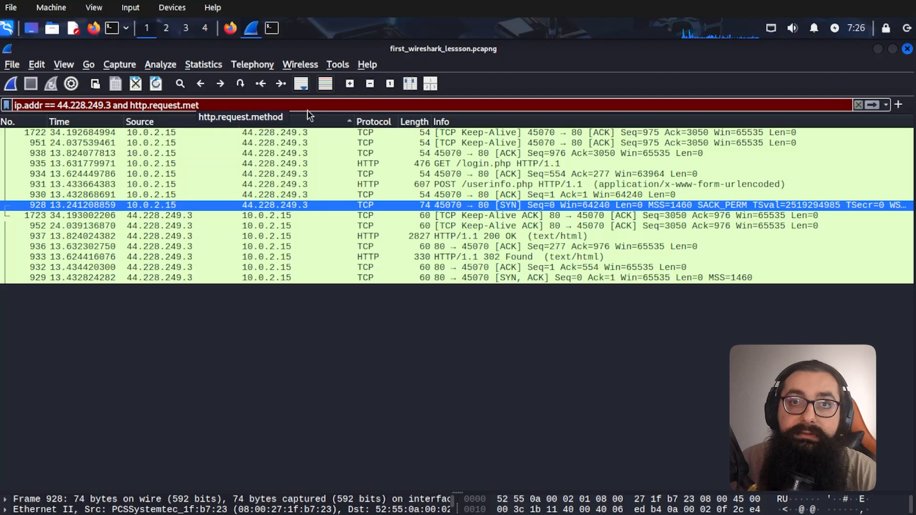
key(Down)
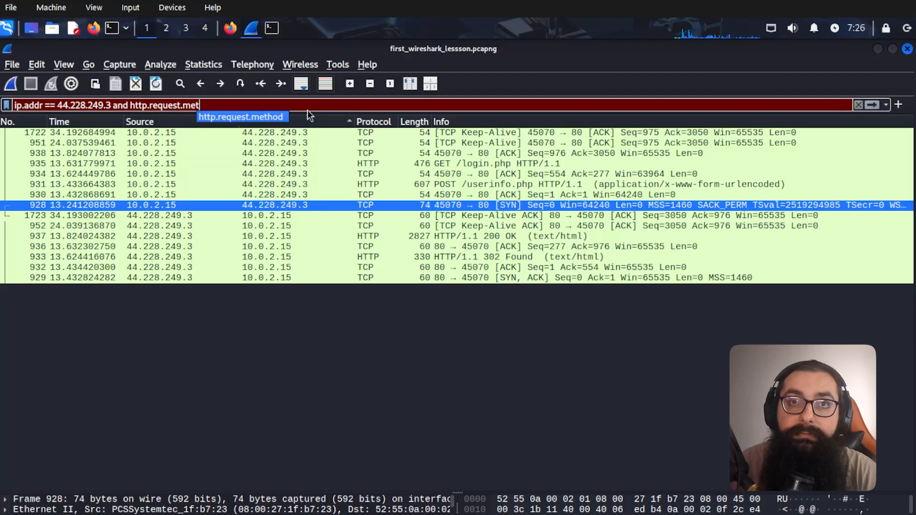
key(Return)
text(== "POST")
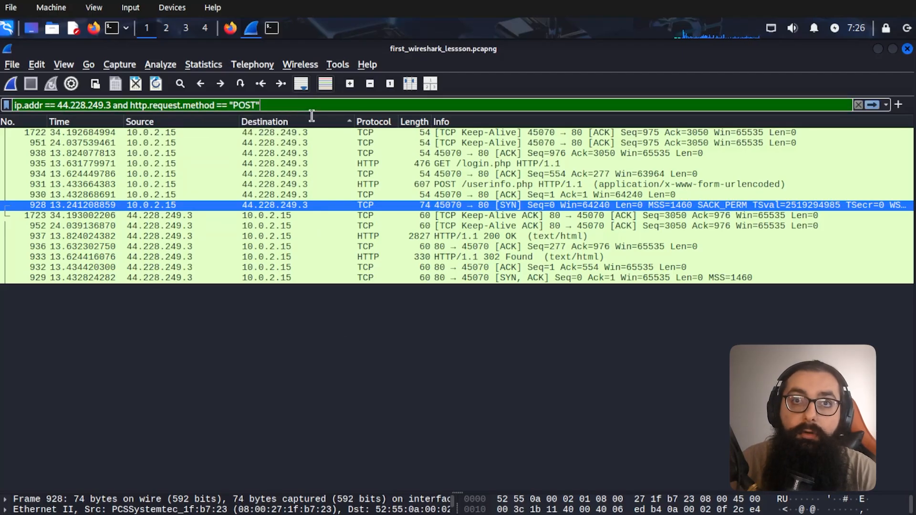
key(Return)
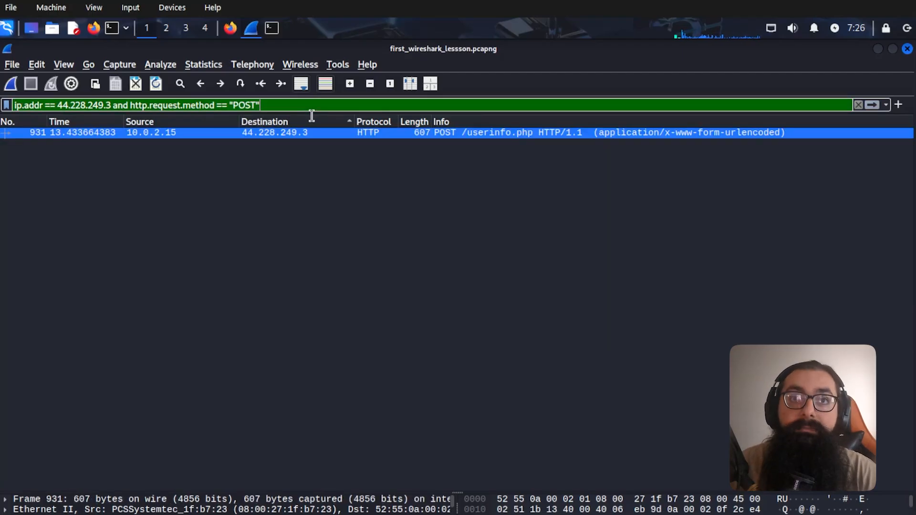
right_click(184, 128)
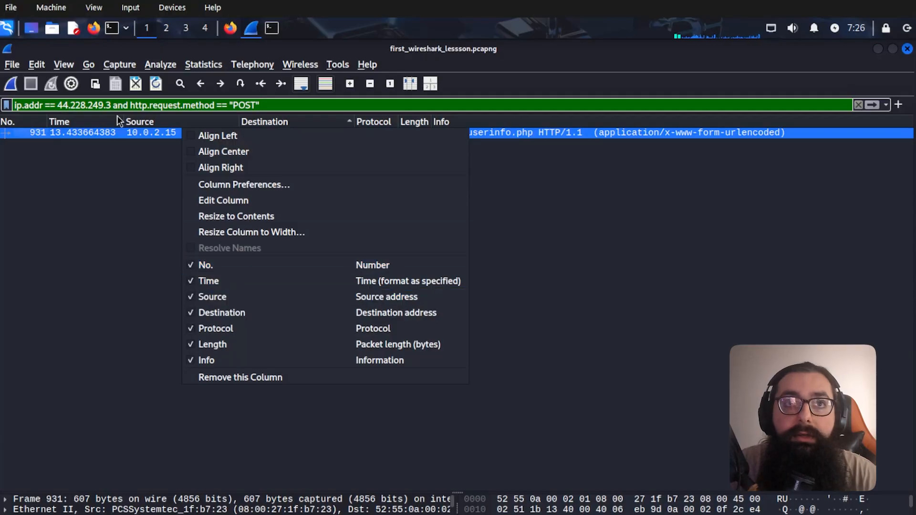
right_click(105, 133)
right_click(106, 133)
- Follow the HTTP stream of packet 931 and inspect the submitted login values
mouse_move(139, 323)
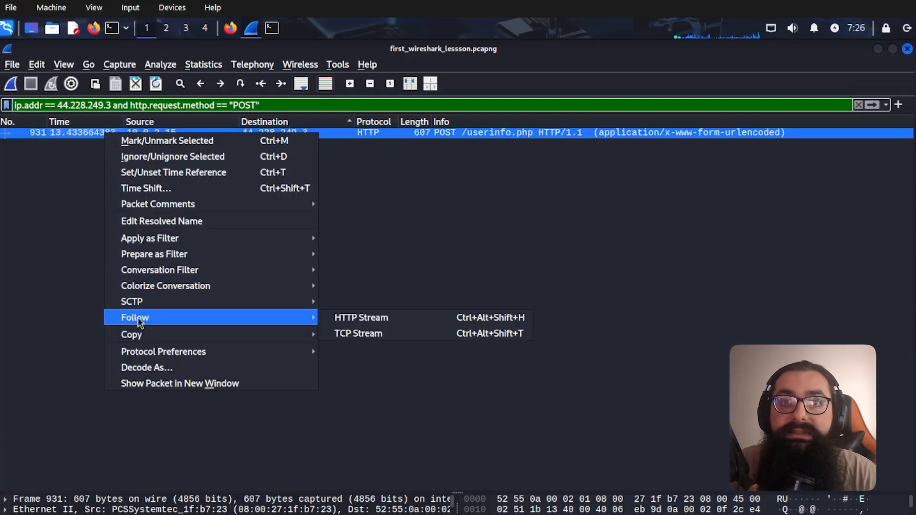
click(353, 318)
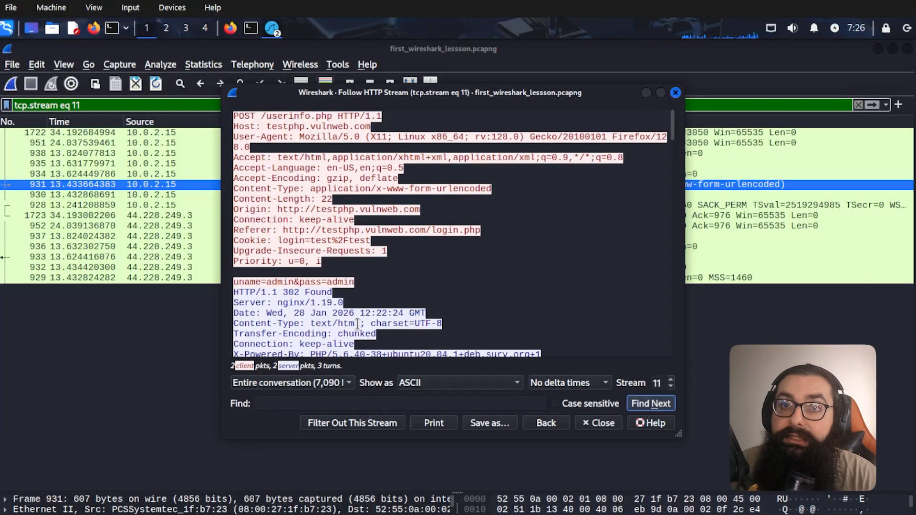
click(389, 294)
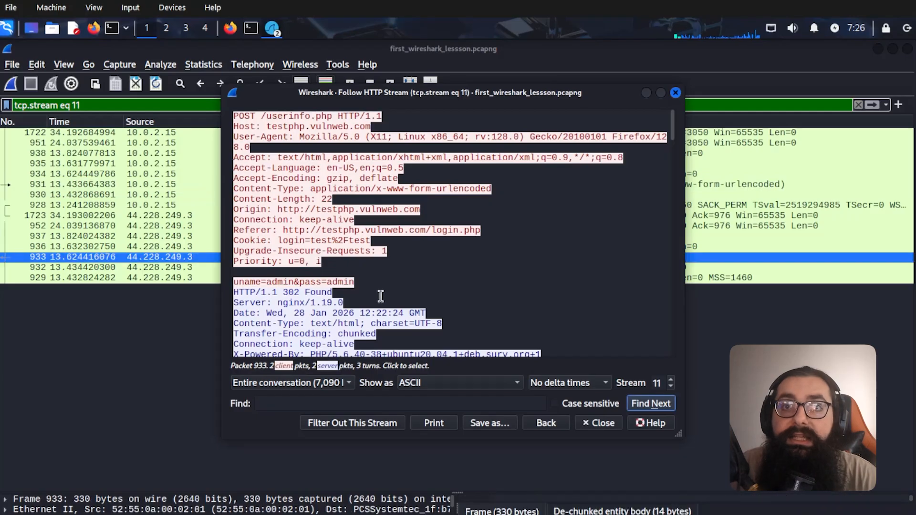
drag(359, 287, 229, 284)
click(363, 288)
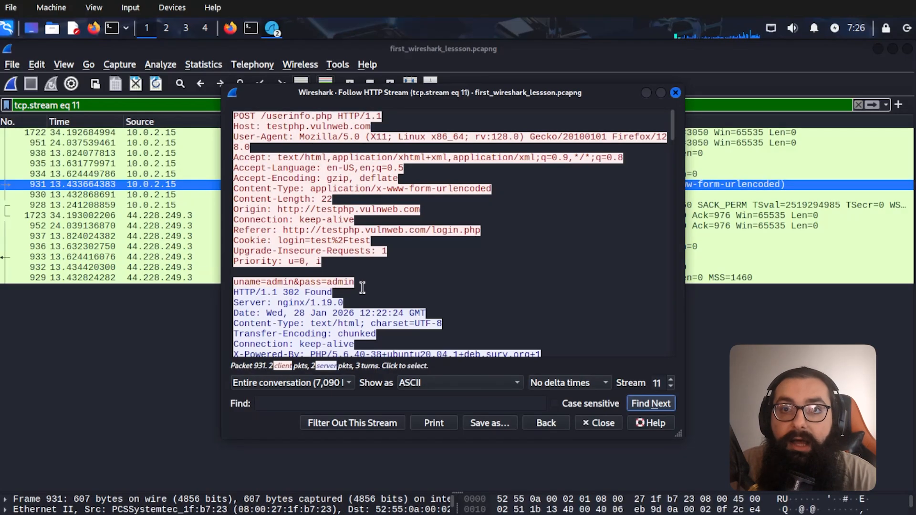
click(358, 287)
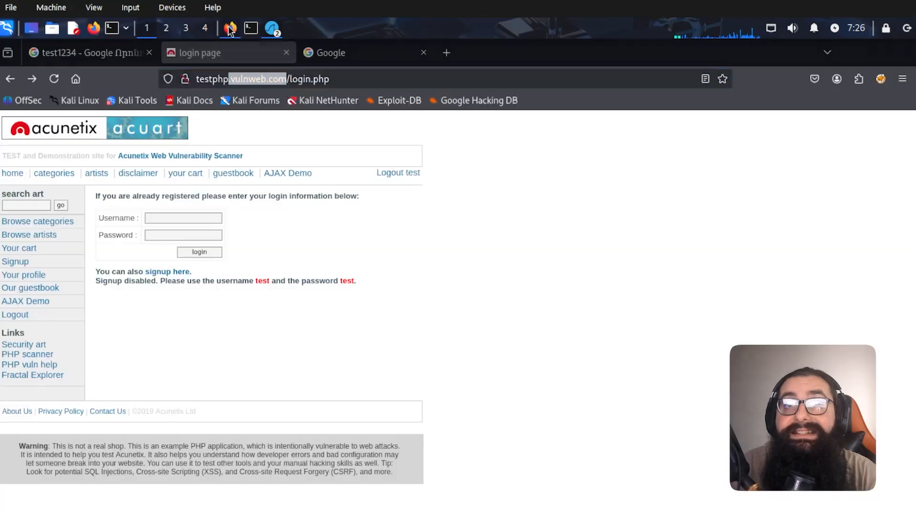
- Fill in the Firefox login page's username and password fields
click(230, 29)
click(172, 217)
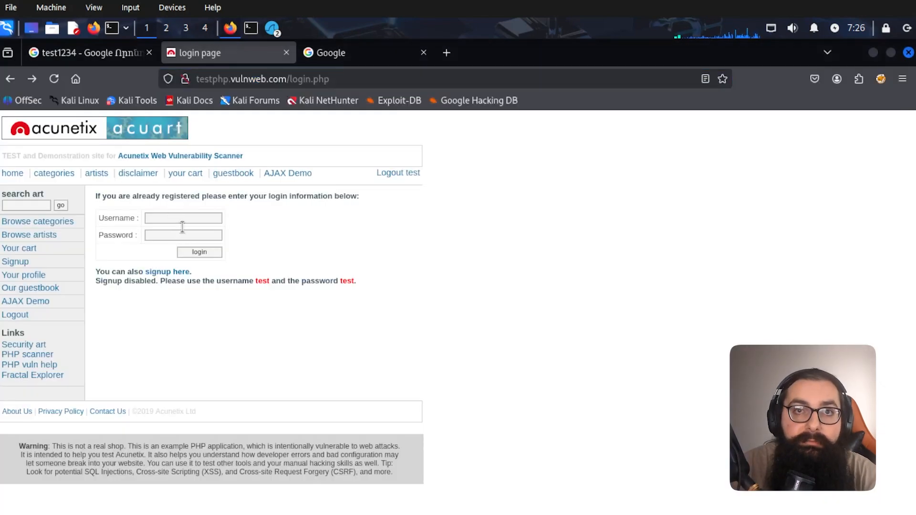
text(admin)
key(Tab)
text(admin)
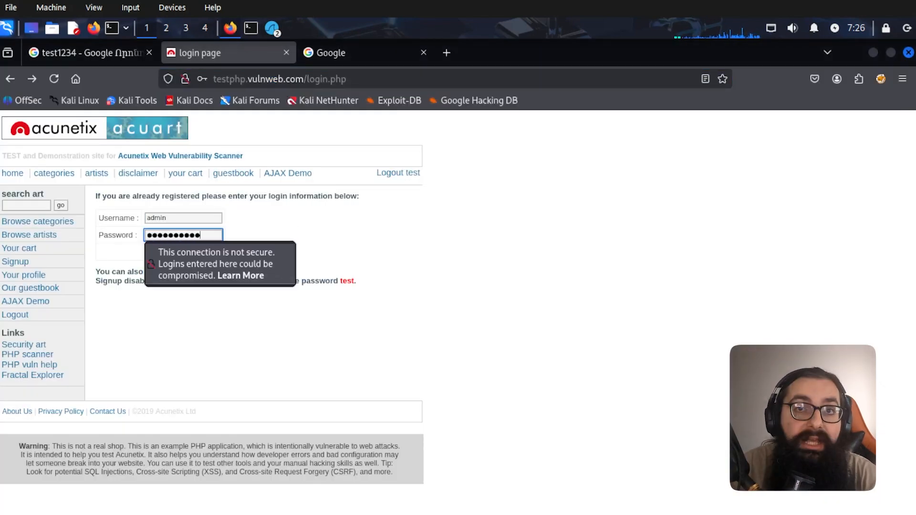
- Compare the followed HTTP stream with the Firefox address and terminal ping output
key(alt+Tab)
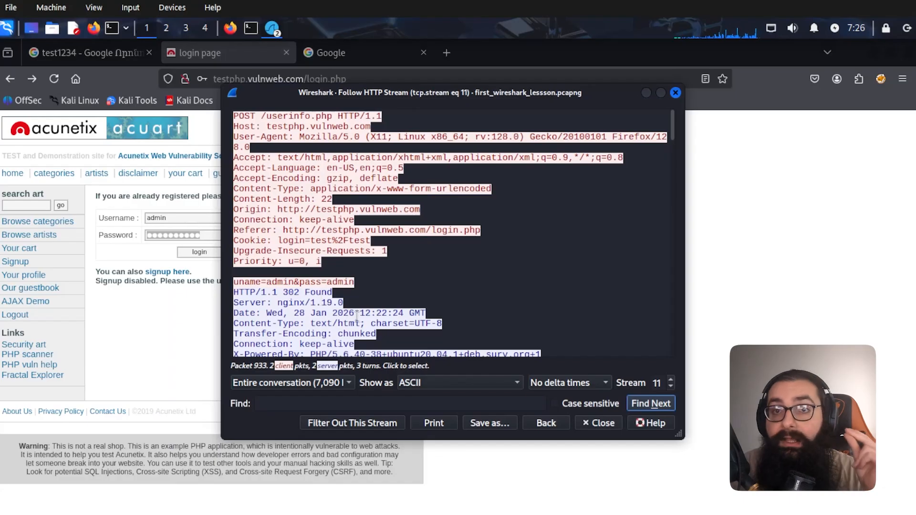
click(258, 80)
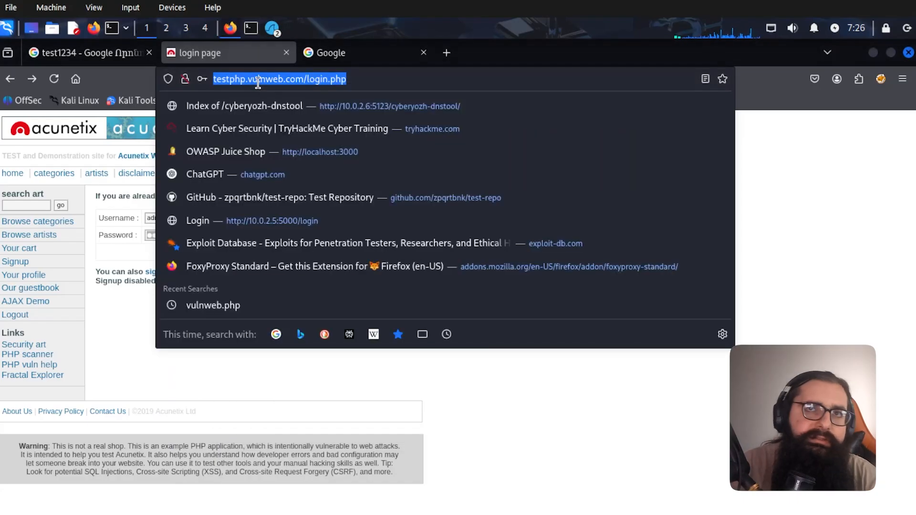
key(alt+Tab)
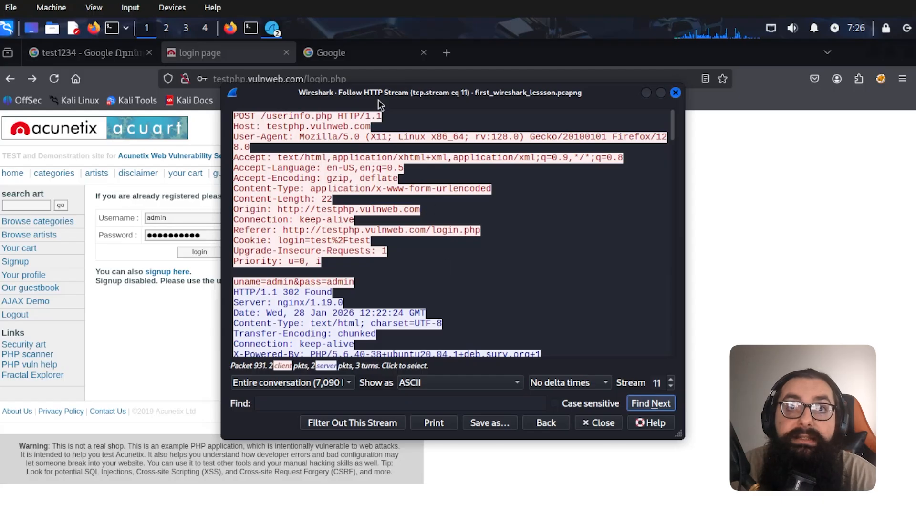
click(250, 28)
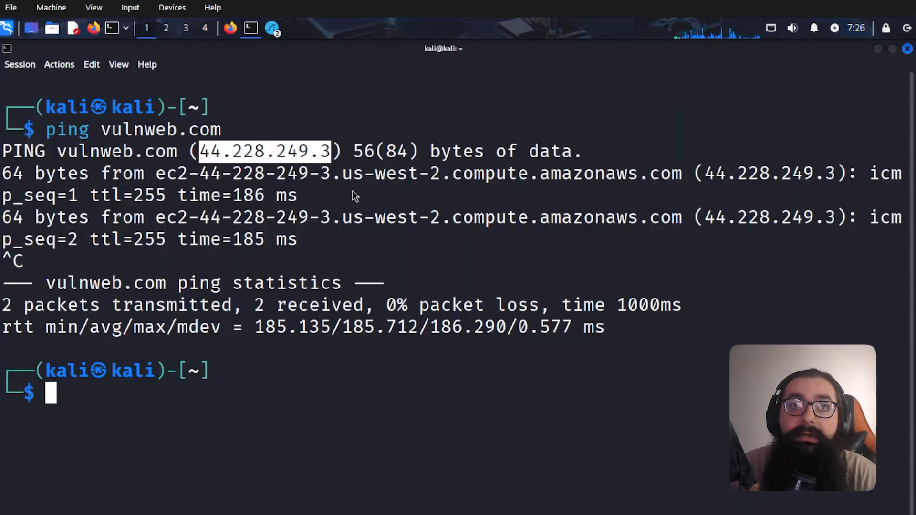
key(alt+Tab)
- Close the Follow HTTP Stream dialog and then the Wireshark window
click(675, 94)
key(alt+Tab)
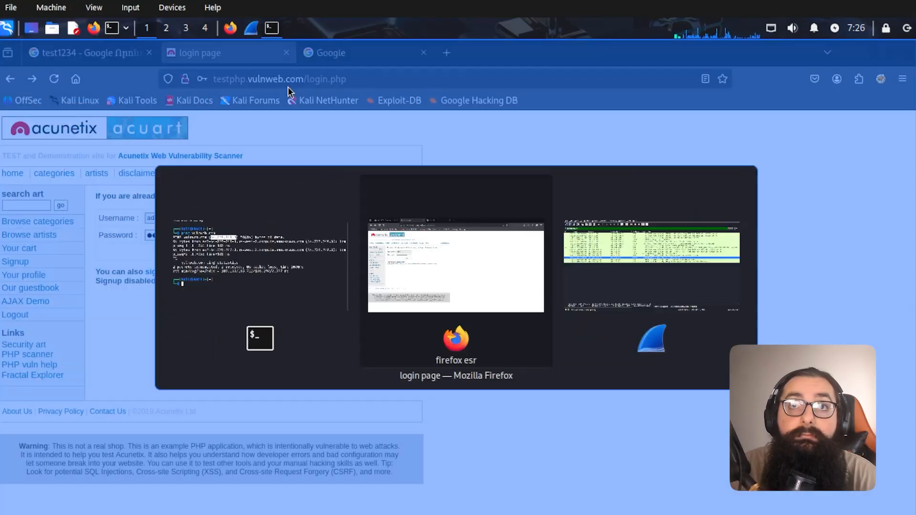
click(256, 33)
click(12, 65)
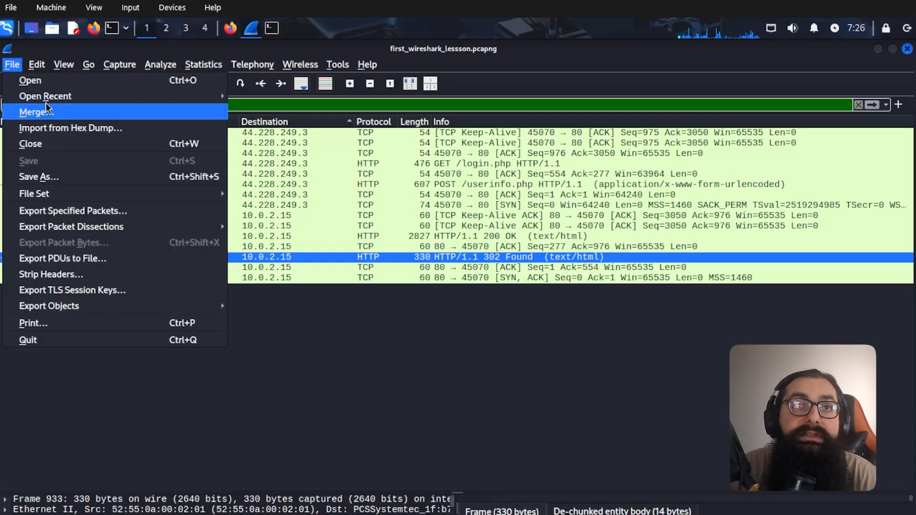
click(305, 149)
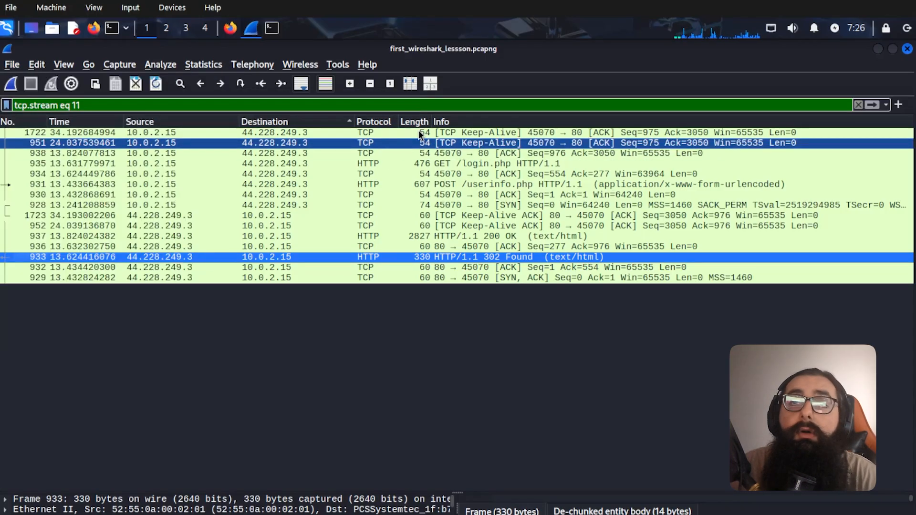
click(907, 49)
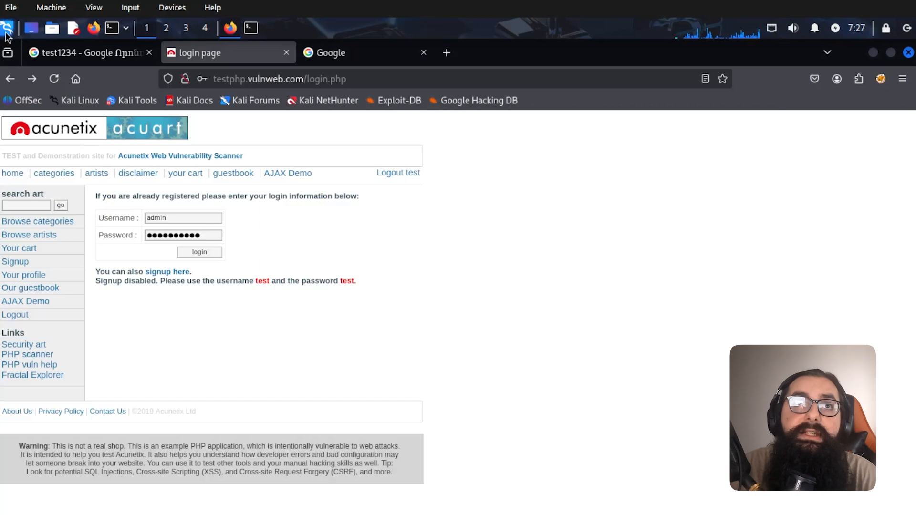
click(7, 28)
- Relaunch Wireshark and start a live capture on eth0
text(w)
click(58, 81)
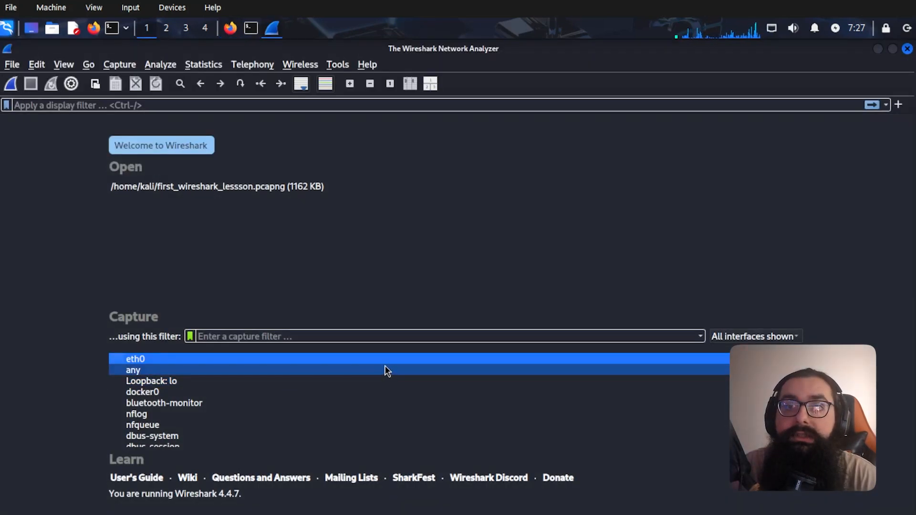
double_click(368, 361)
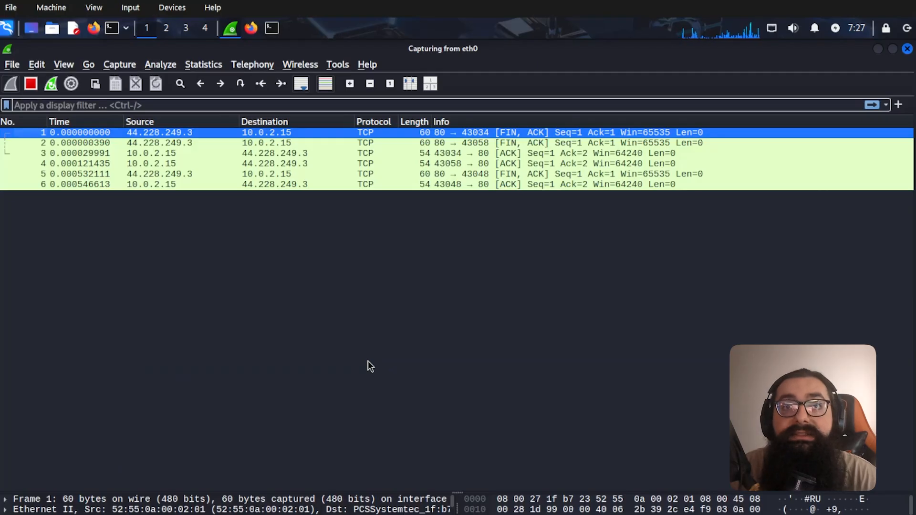
- Close the remaining Firefox tabs
key(alt+Tab)
click(148, 54)
click(149, 54)
click(148, 54)
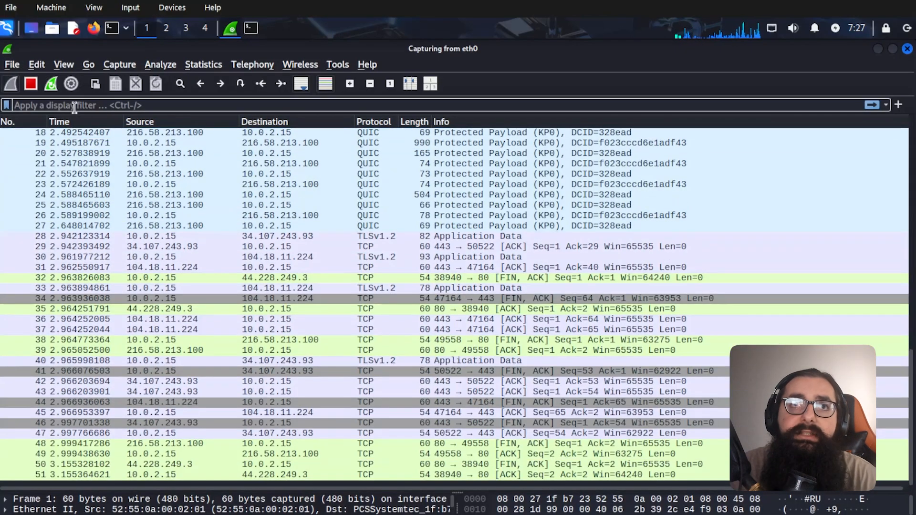
- Stop and restart the eth0 capture, continuing without saving the old packets
click(31, 84)
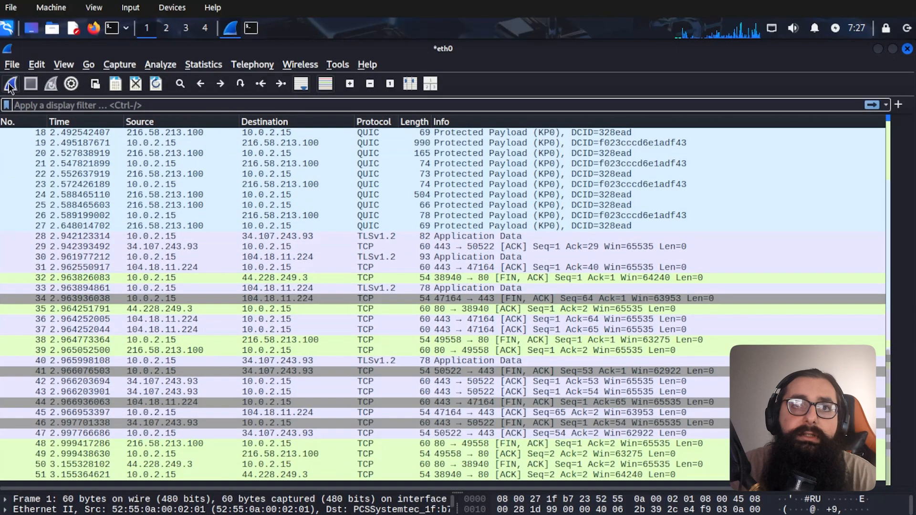
click(9, 85)
click(461, 300)
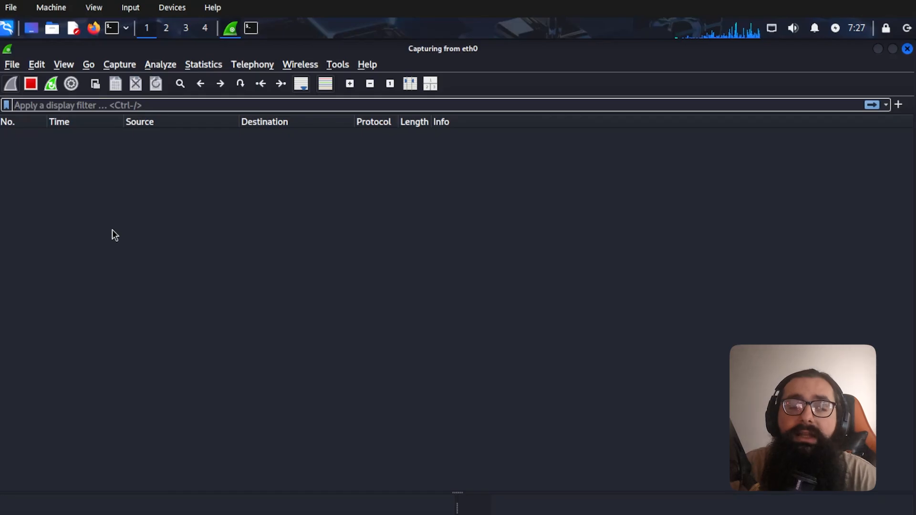
click(251, 29)
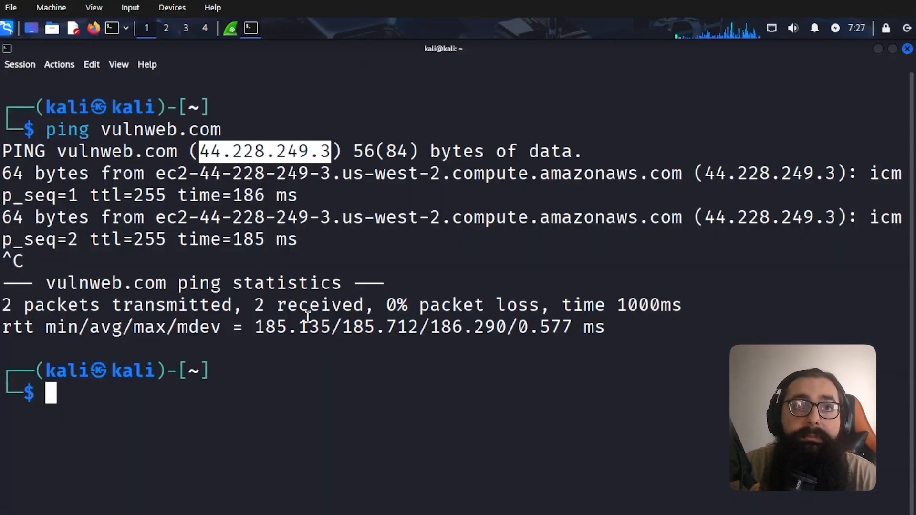
- Check the network interfaces with ifconfig, then clear the terminal
text(sudo nmaop)
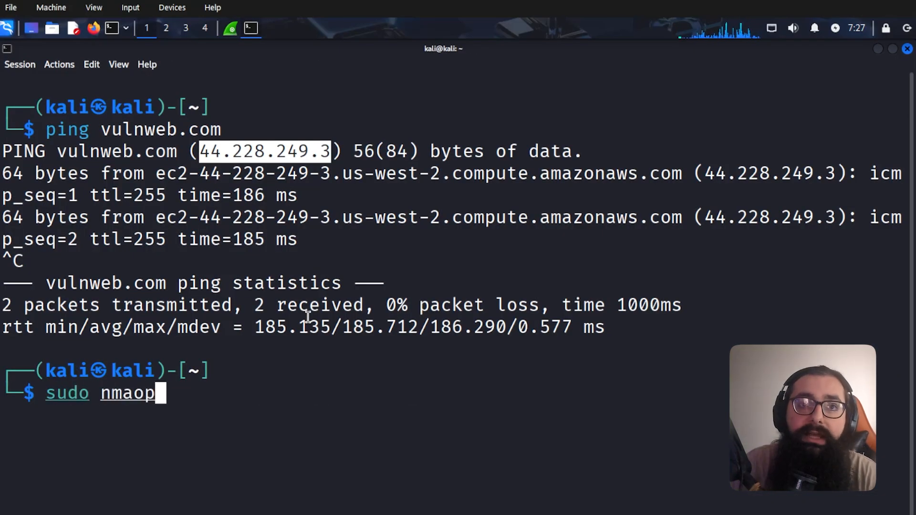
key(BackSpace)
key(BackSpace)
text(p -p- )
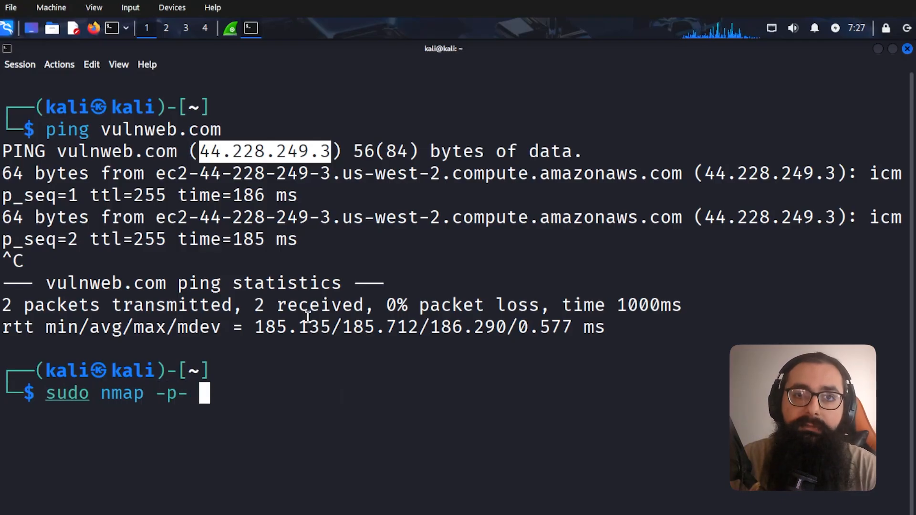
text(10.0.2.)
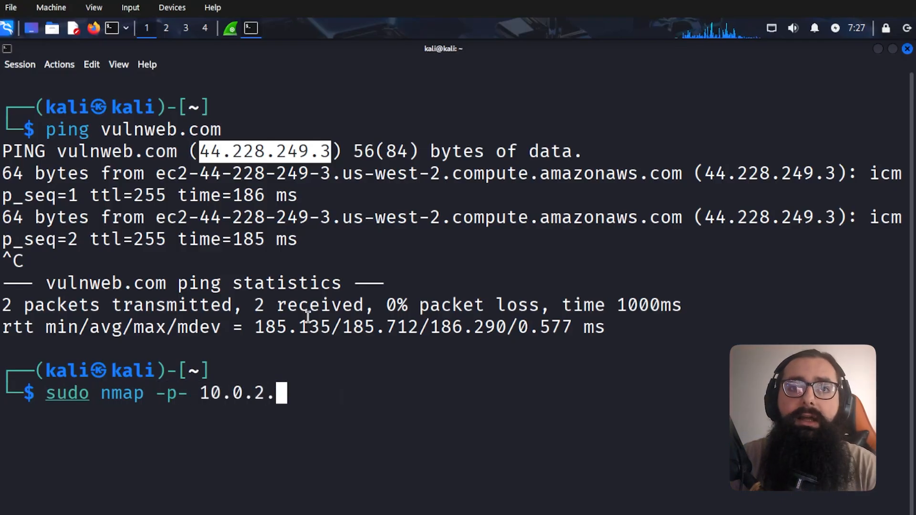
text(15)
key(ctrl+c)
text(ifconfig)
key(Return)
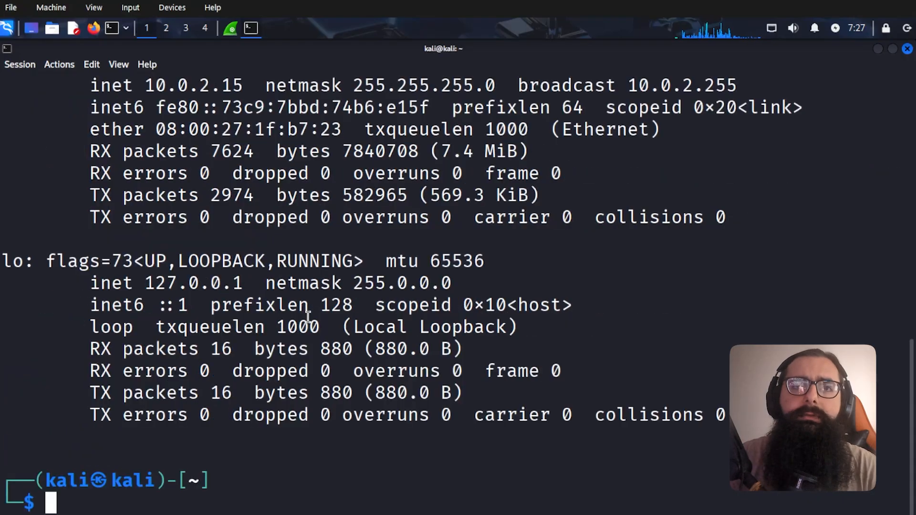
text(ping vulnweb.com)
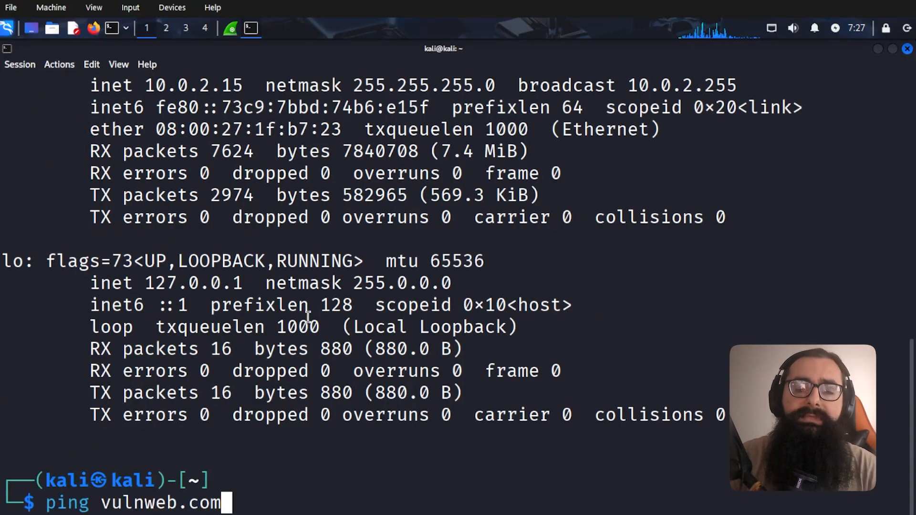
key(ctrl+c)
text(clear)
key(Return)
- Run sudo nmap -p- 10.0.2.15 and enter the sudo password
text(sudop n)
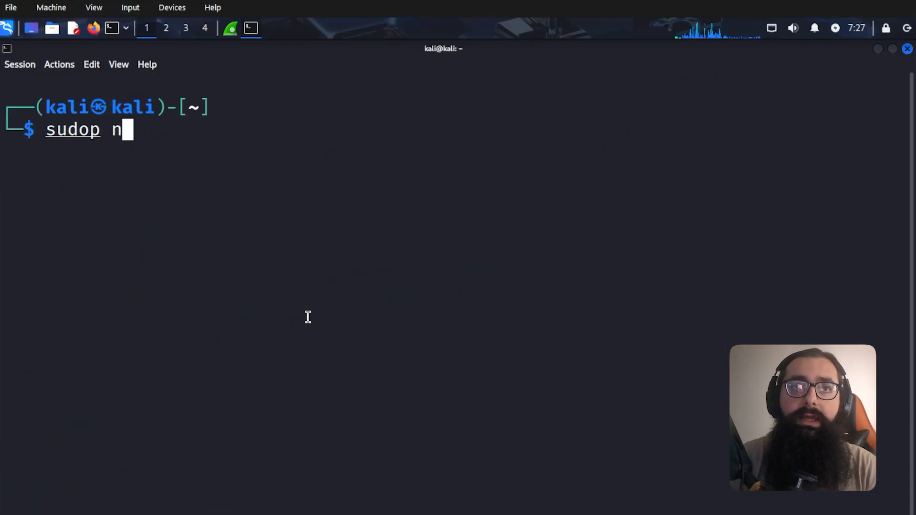
key(BackSpace)
key(BackSpace)
key(BackSpace)
text(nmapo)
key(BackSpace)
text(-)
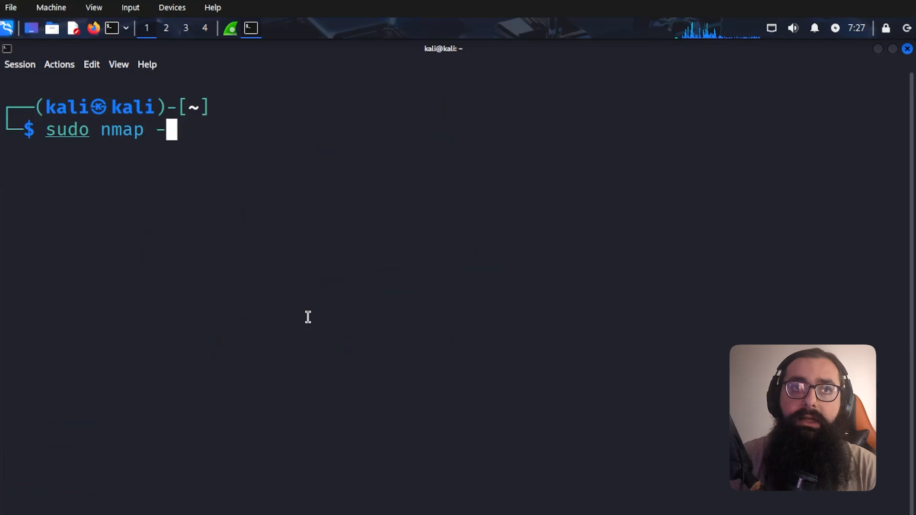
text(p- 10.0.2.165)
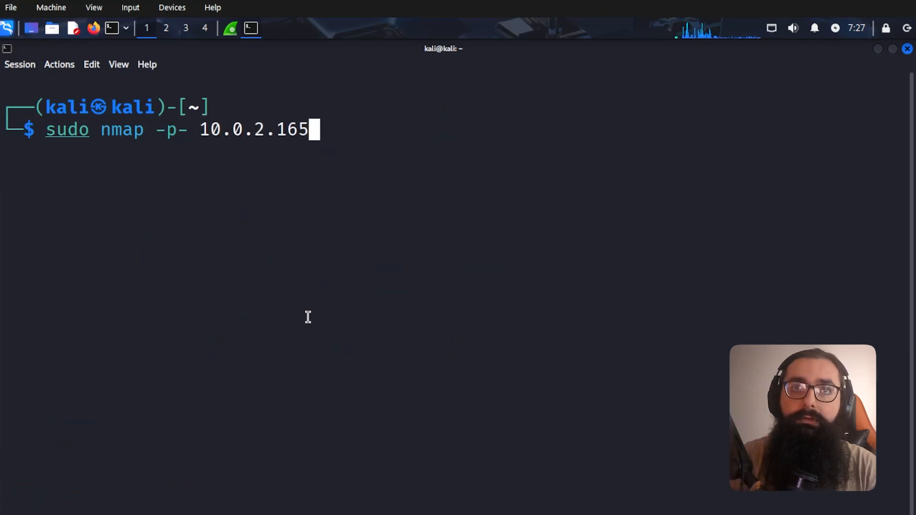
key(BackSpace)
key(BackSpace)
text(5)
key(alt+Tab)
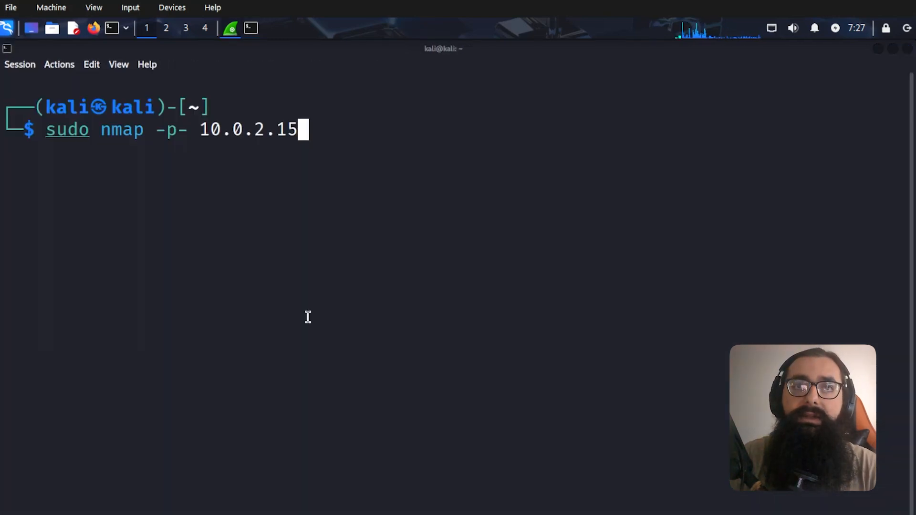
click(308, 317)
key(Return)
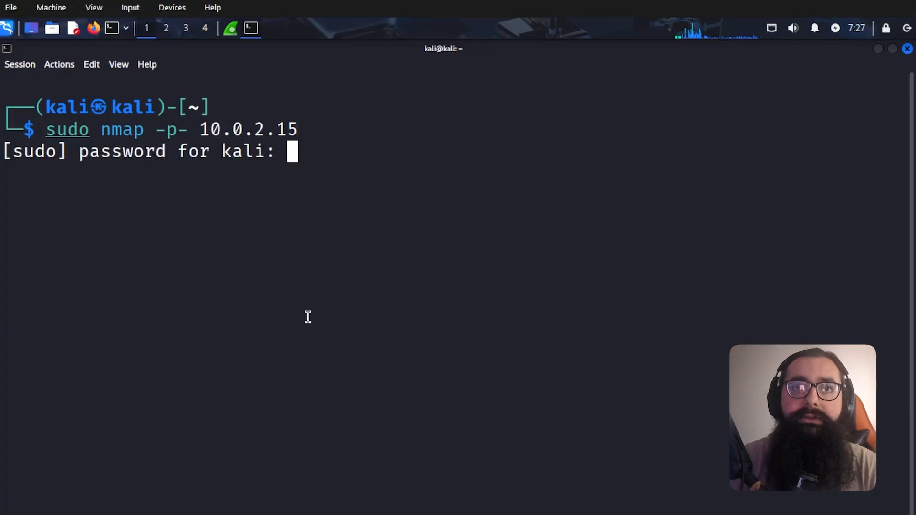
key(Return)
- Review the nmap result, then inspect DNS response frame 2 and query frame 1 in Wireshark
key(alt+Tab)
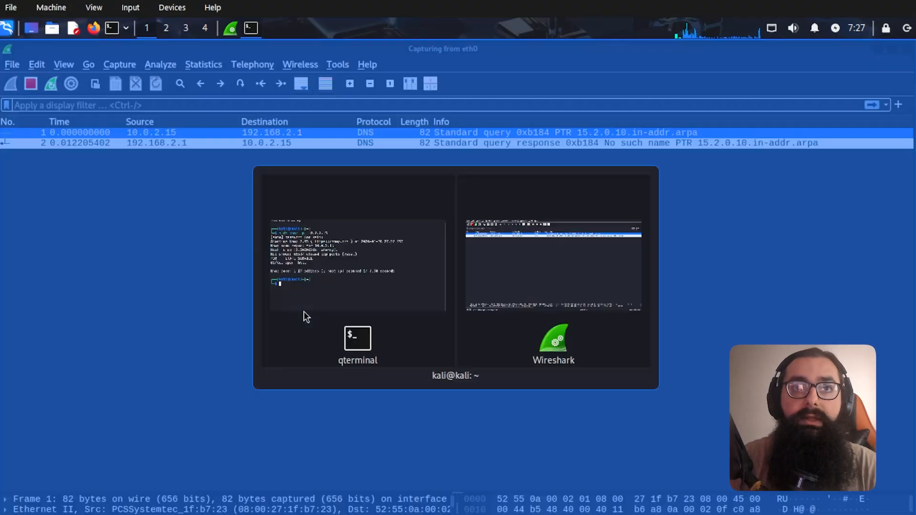
key(alt+Tab)
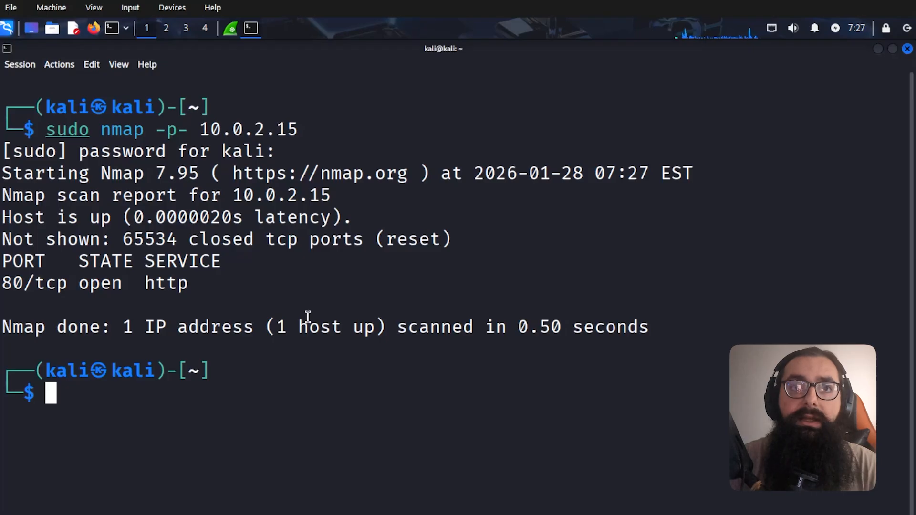
key(alt+Tab)
click(198, 147)
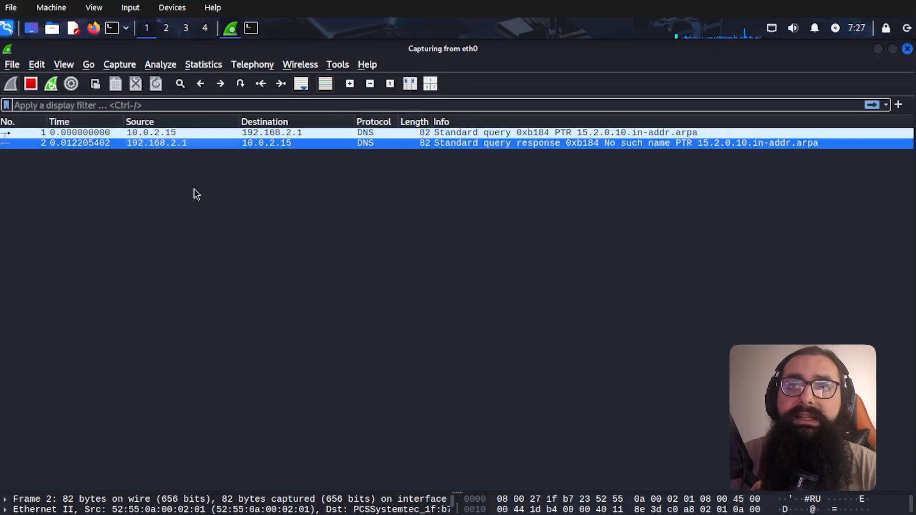
click(108, 132)
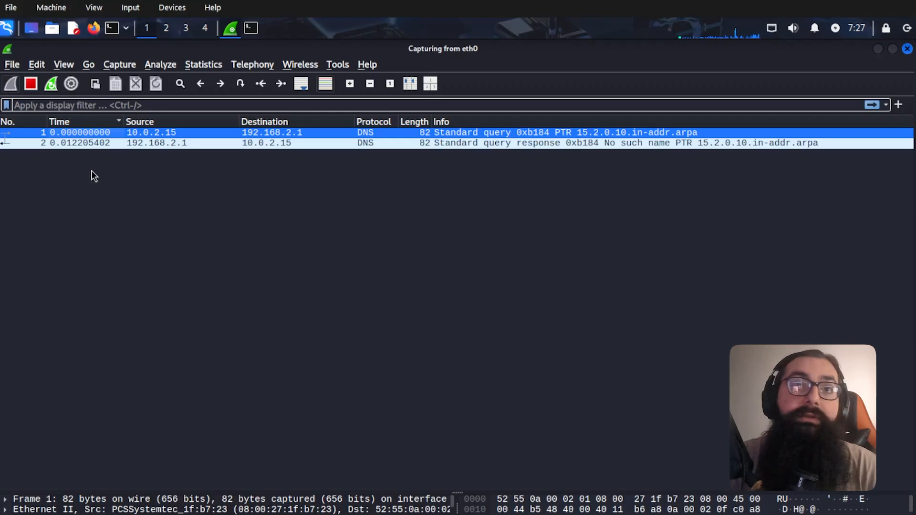
key(alt+Tab)
- Edit the recalled command to sudo nmap -p 22 10.0.2.15 and run it
key(Up)
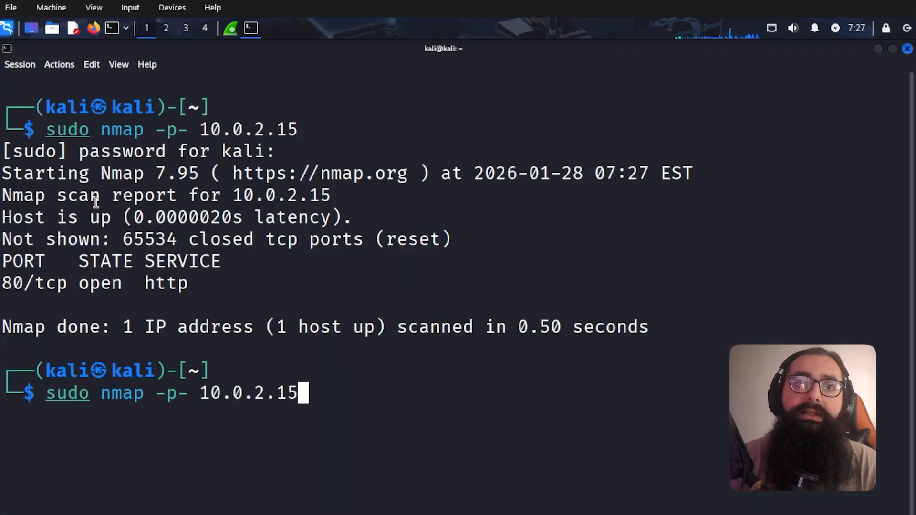
key(Left)
key(Left)
key(Left)
key(Left)
key(Left)
key(Left)
key(Left)
key(Left)
key(Left)
key(BackSpace)
key(BackSpace)
key(BackSpace)
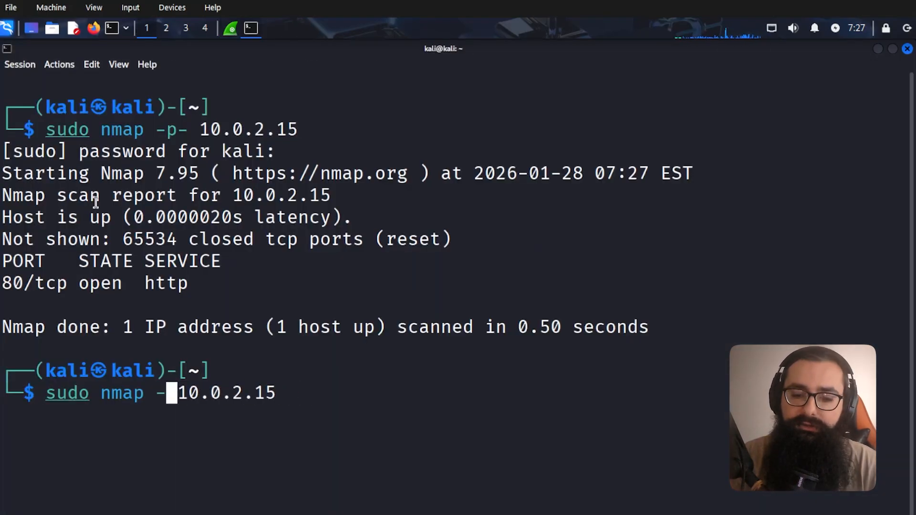
text(-p 10)
key(BackSpace)
key(BackSpace)
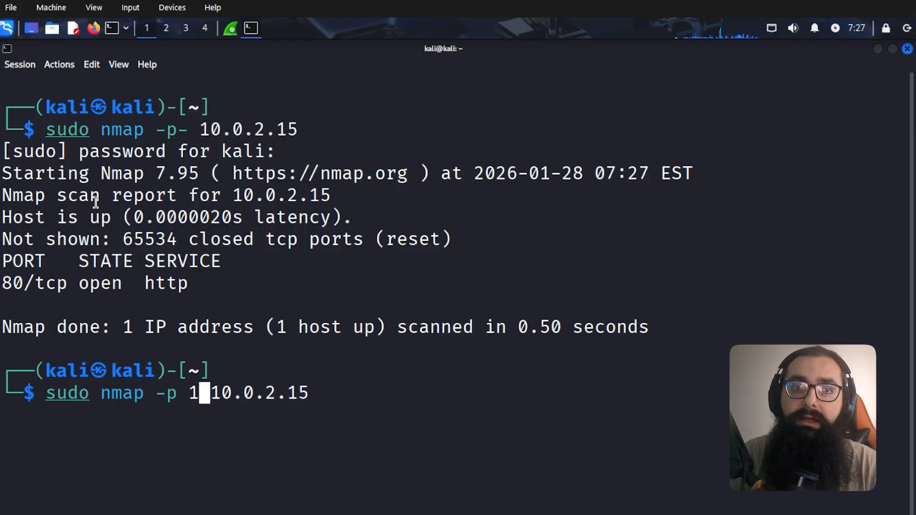
text(23)
key(BackSpace)
text(2)
key(Return)
- Inspect the newly captured packet 4 in Wireshark, then return to a fresh terminal prompt
key(alt+Tab)
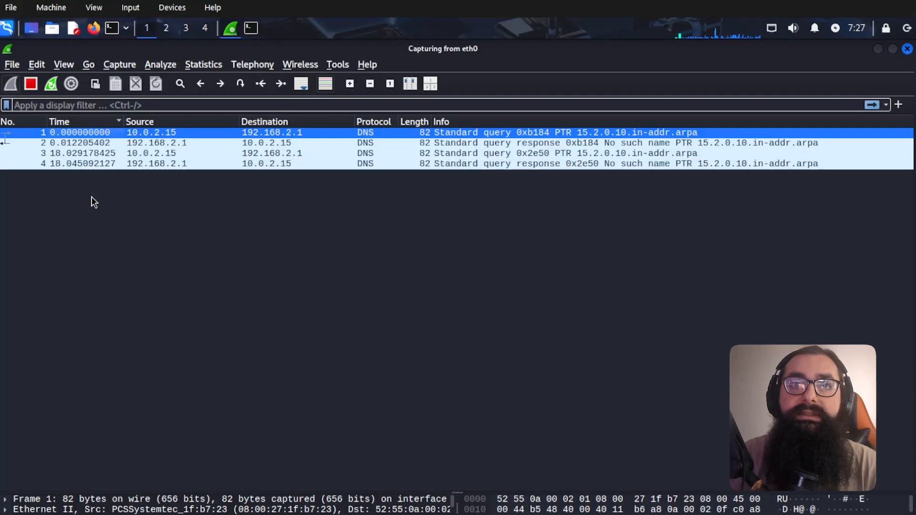
click(133, 164)
key(alt+Tab)
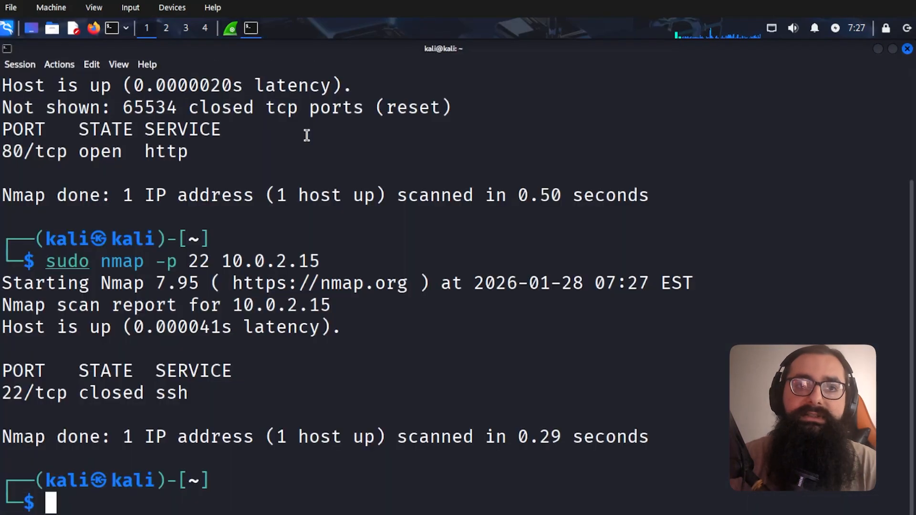
key(Up)
key(Up)
key(ctrl+c)
- Clear the screen and launch sudo nmap -p- -sC -sV -A 22 10.0.2.15
text(clear)
key(Return)
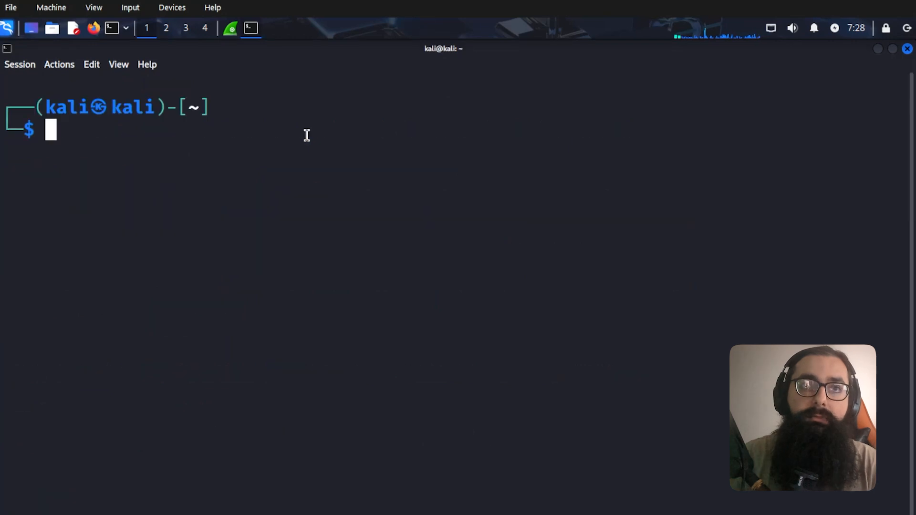
key(Up)
key(Up)
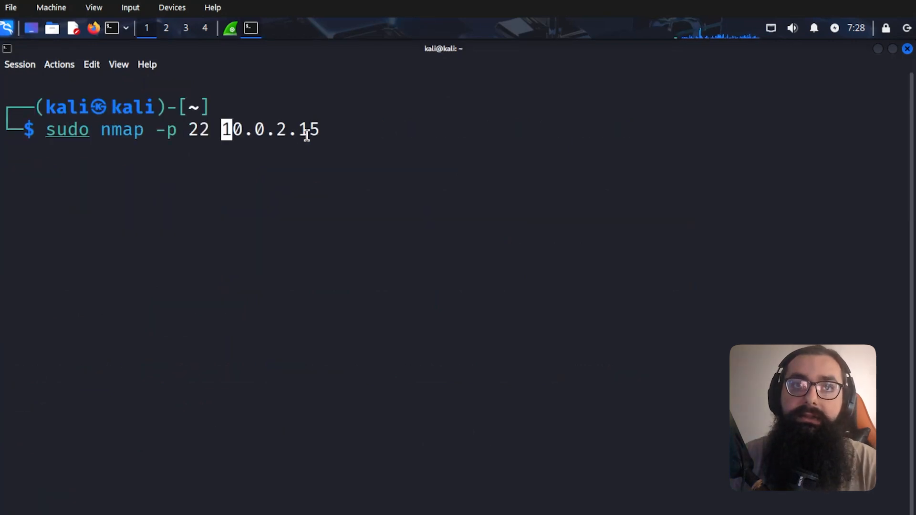
text(- -sV)
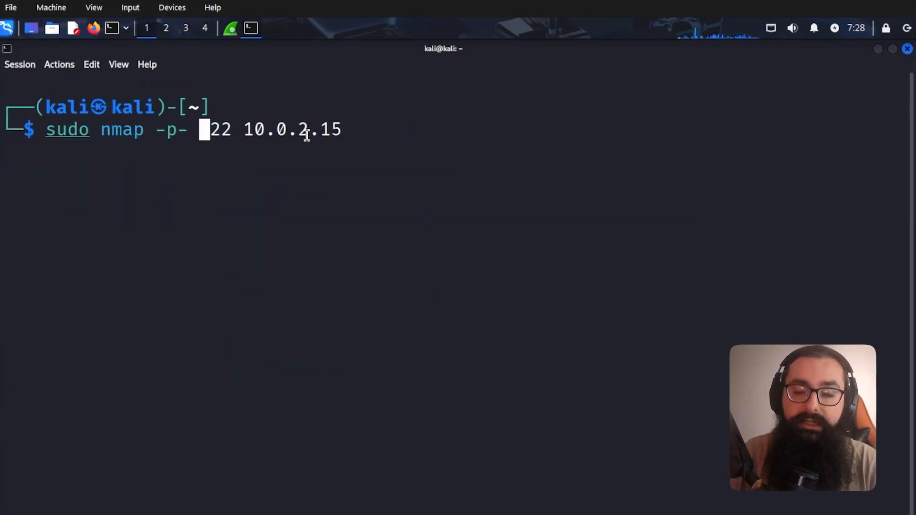
key(BackSpace)
key(BackSpace)
text(C)
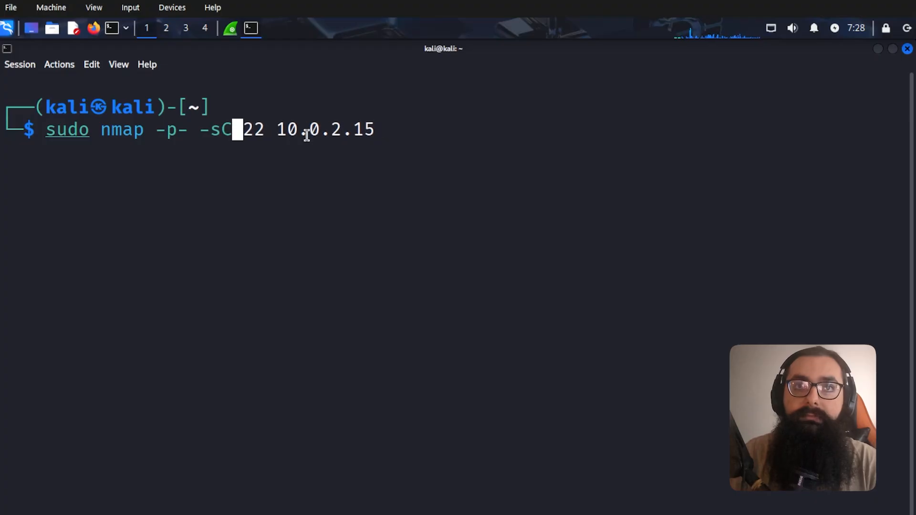
text( -sV -A)
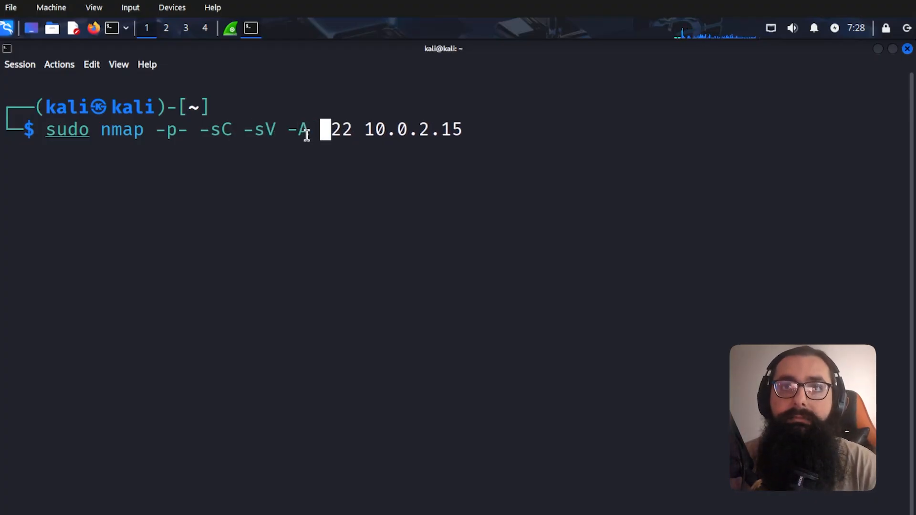
key(Return)
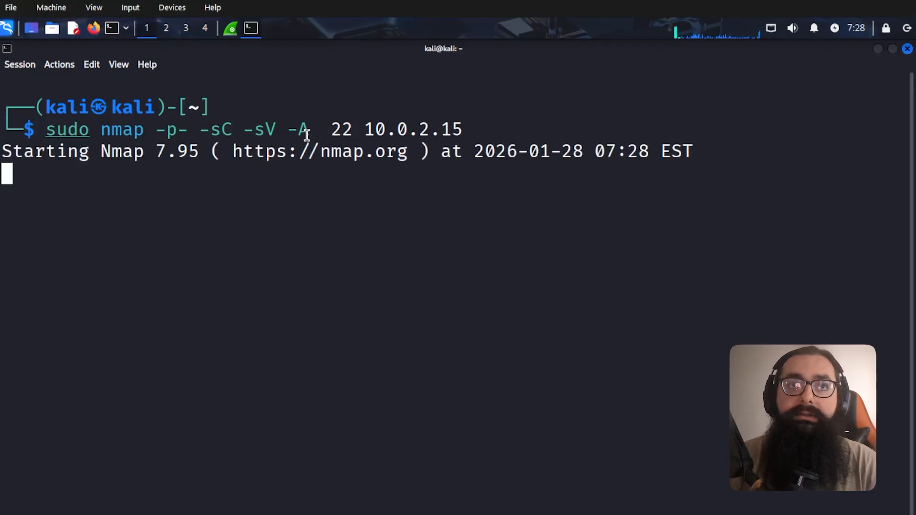
key(alt+Tab)
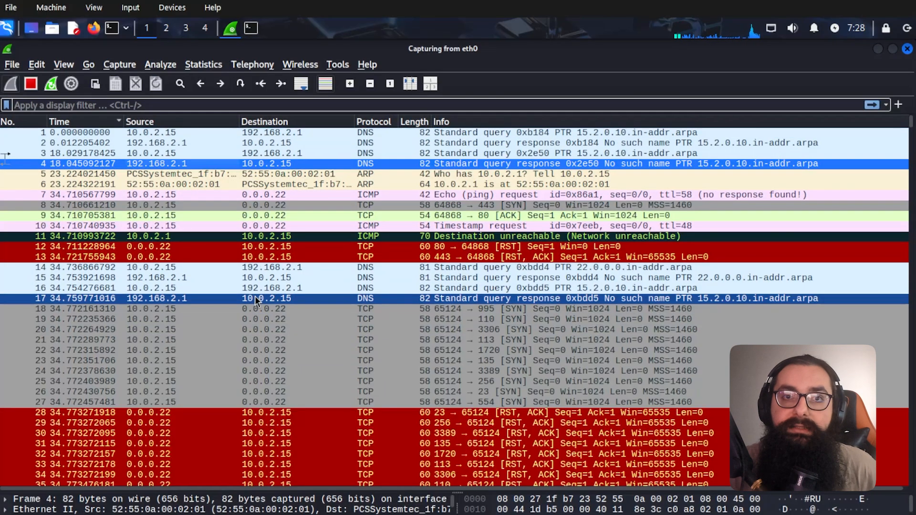
- Browse the packet list, inspecting the SYN probe to port 995 and packet 74352
scroll(215, 345, down, 6)
scroll(308, 325, up, 4)
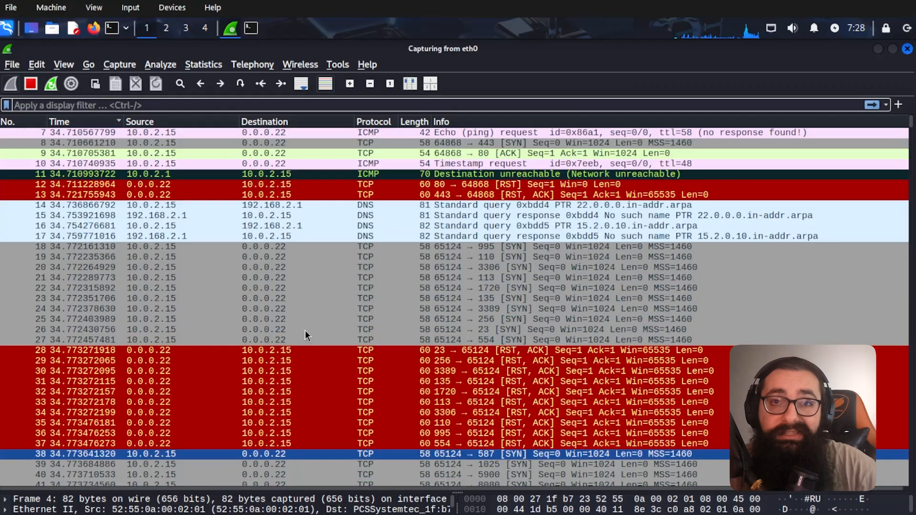
scroll(305, 330, up, 1)
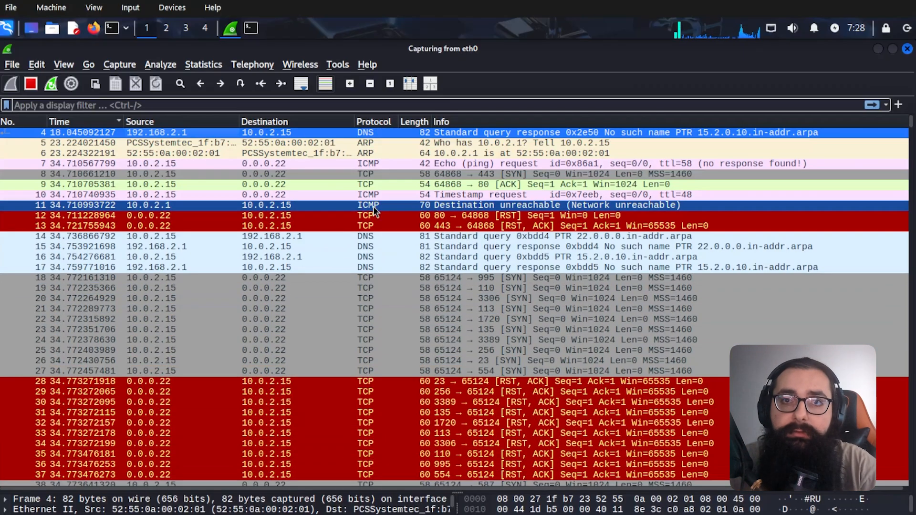
click(262, 281)
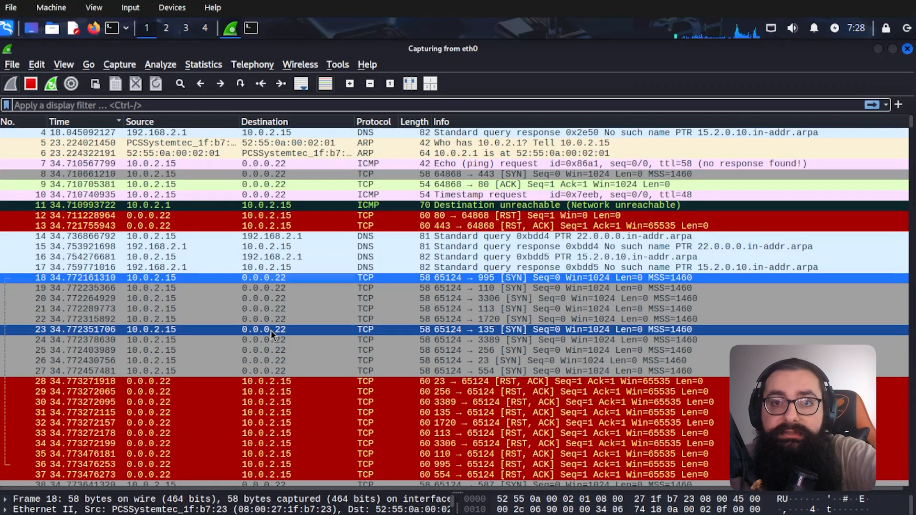
scroll(286, 353, down, 2)
scroll(297, 346, down, 8)
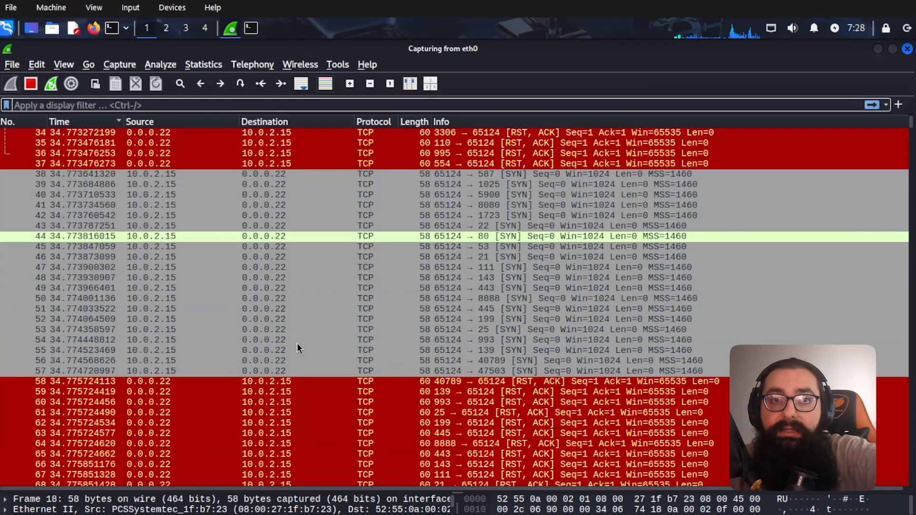
scroll(281, 324, down, 13)
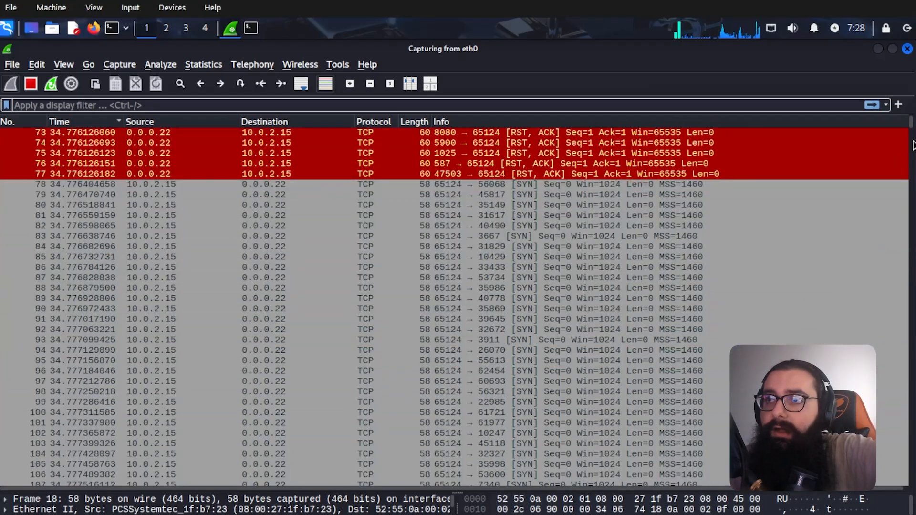
drag(912, 124, 906, 233)
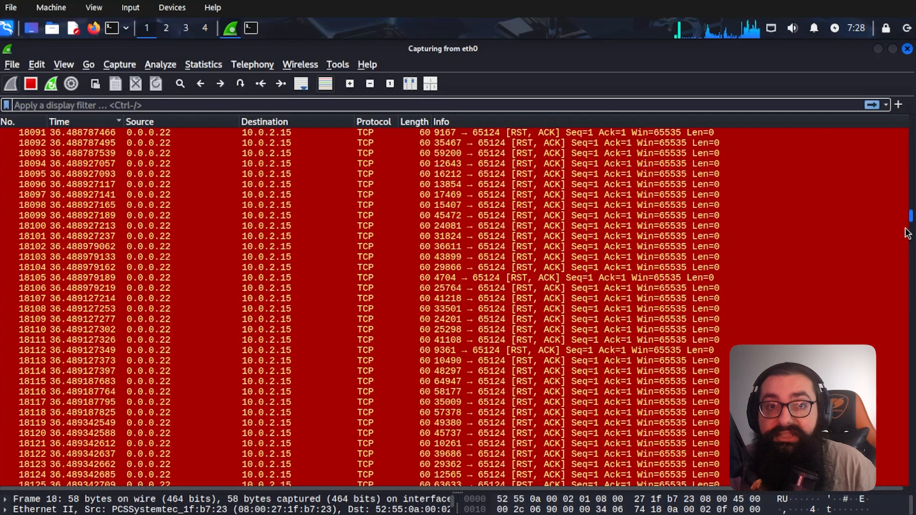
drag(907, 233, 879, 499)
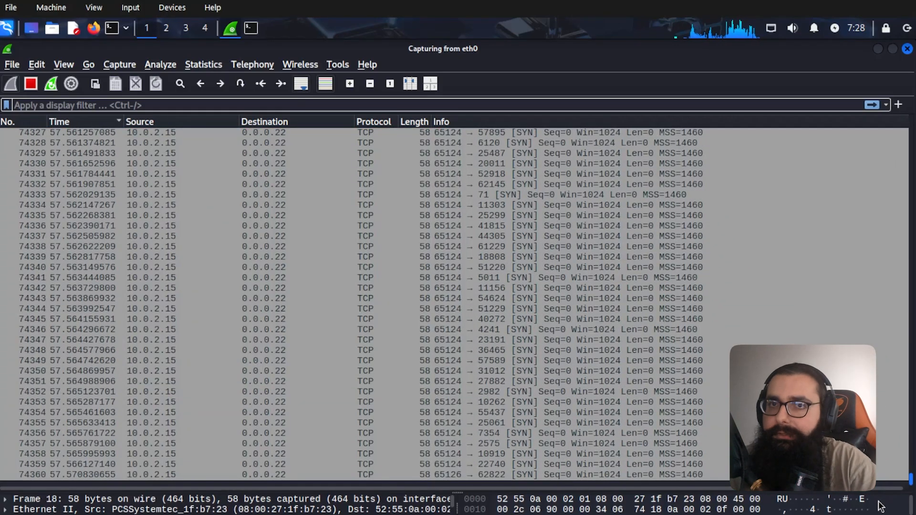
click(436, 392)
- Stop the running nmap scan in the terminal with Ctrl+C
key(alt+Tab)
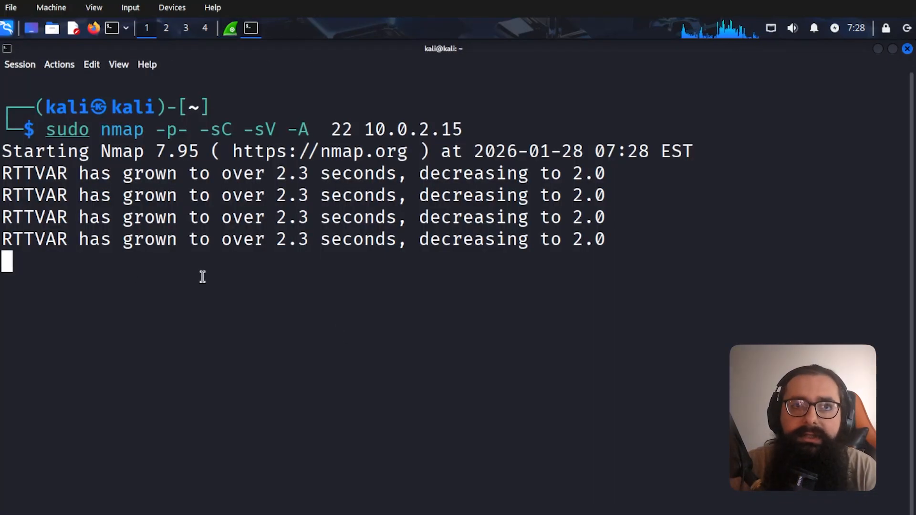
key(ctrl+c)
key(ctrl+c)
key(ctrl+c)
key(alt+Tab)
- Inspect SYN probes near the capture's end, including packet 74472
click(325, 340)
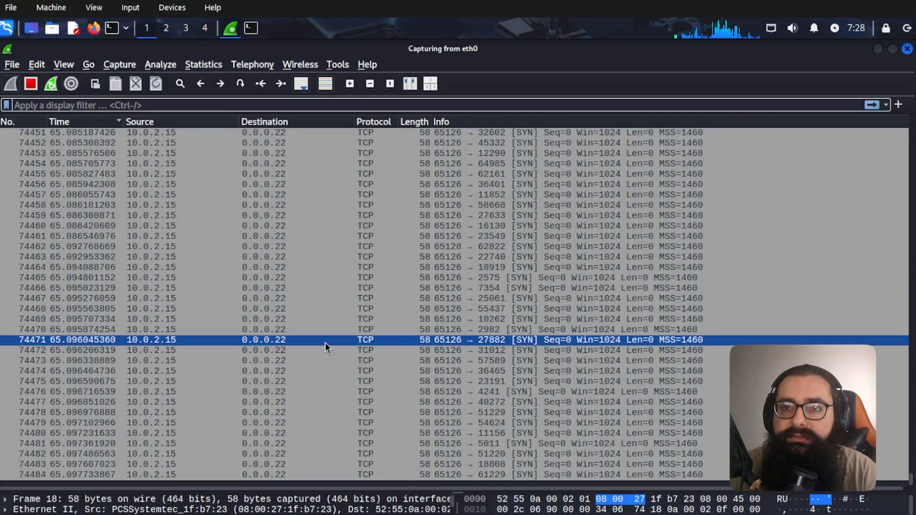
click(339, 385)
scroll(340, 386, up, 1)
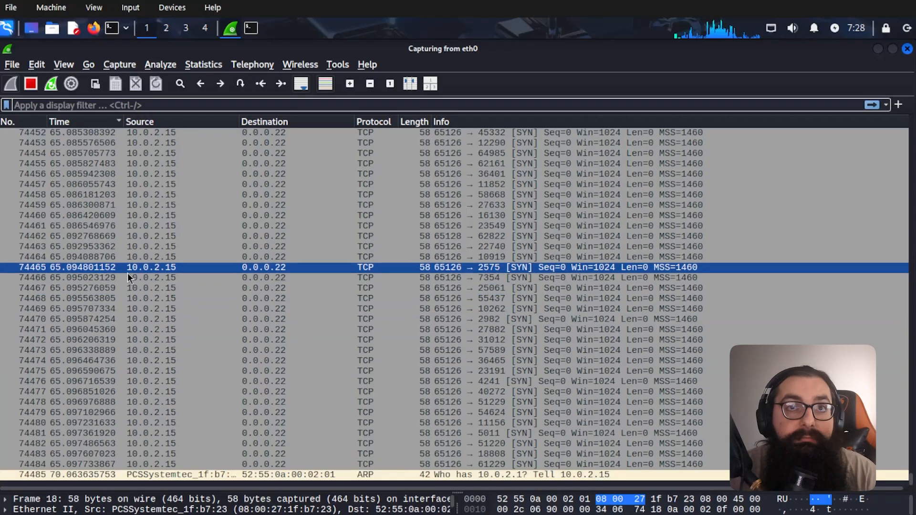
click(215, 319)
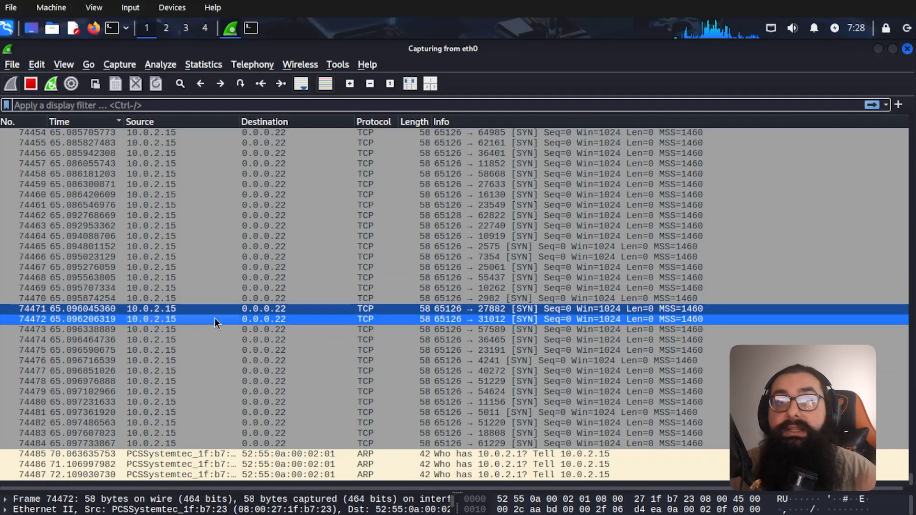